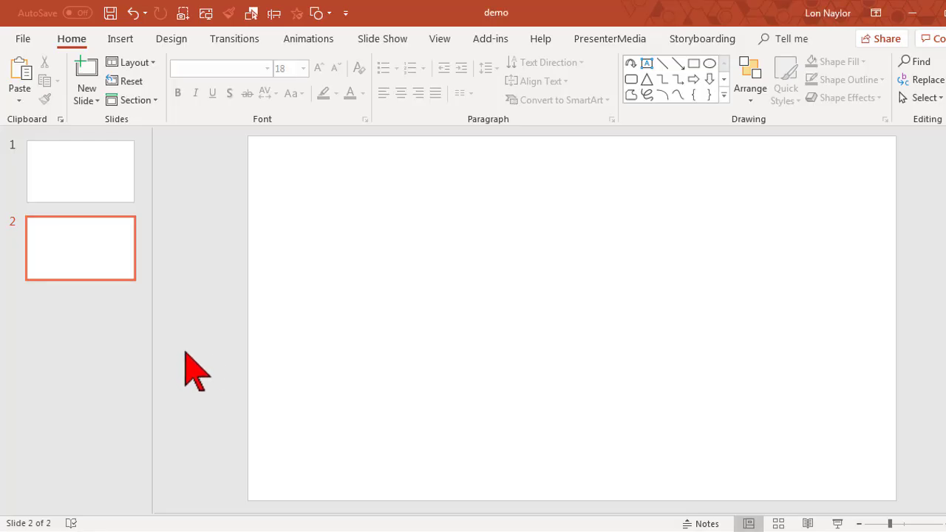
Select the slide 1 thumbnail so the blank first slide of demo is shown for editing.
left_click(54, 170)
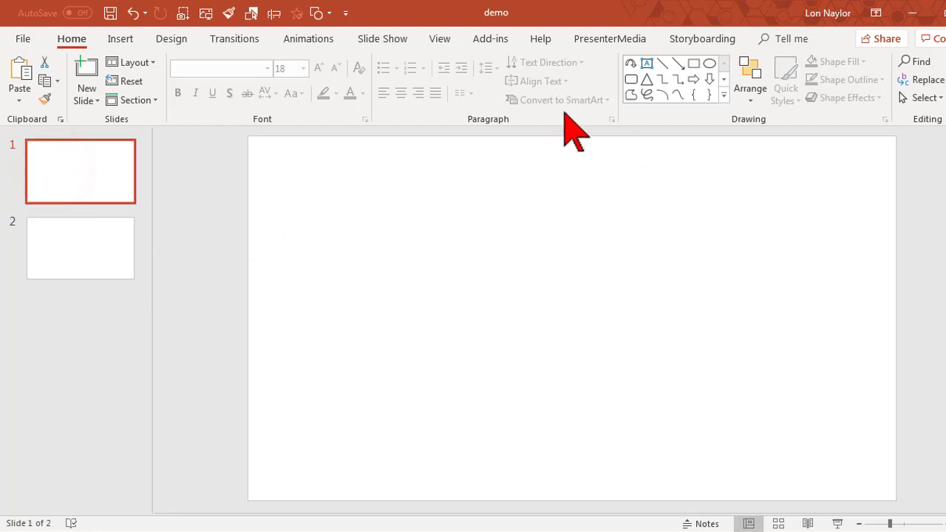
Draw a 4.34" by 2.11" rectangle near slide 1's top-left, nudged slightly right and down.
left_click(122, 39)
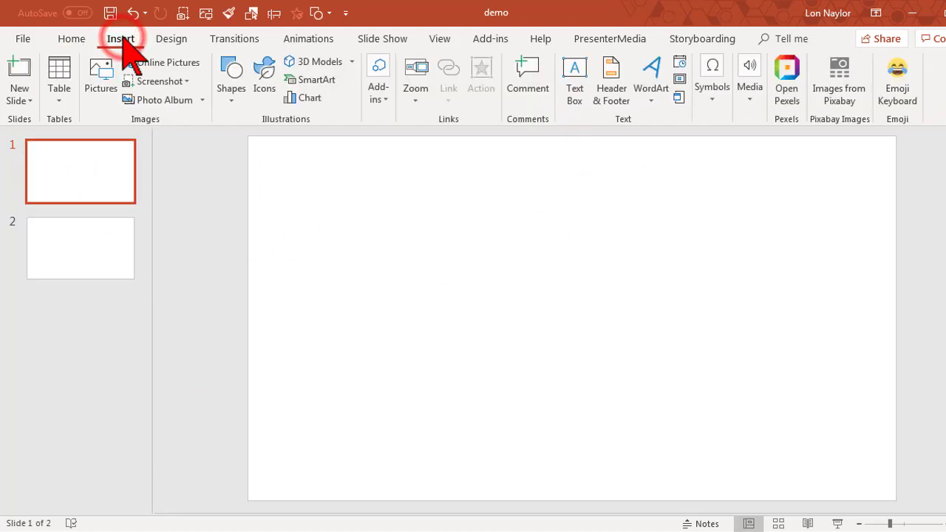
left_click(238, 85)
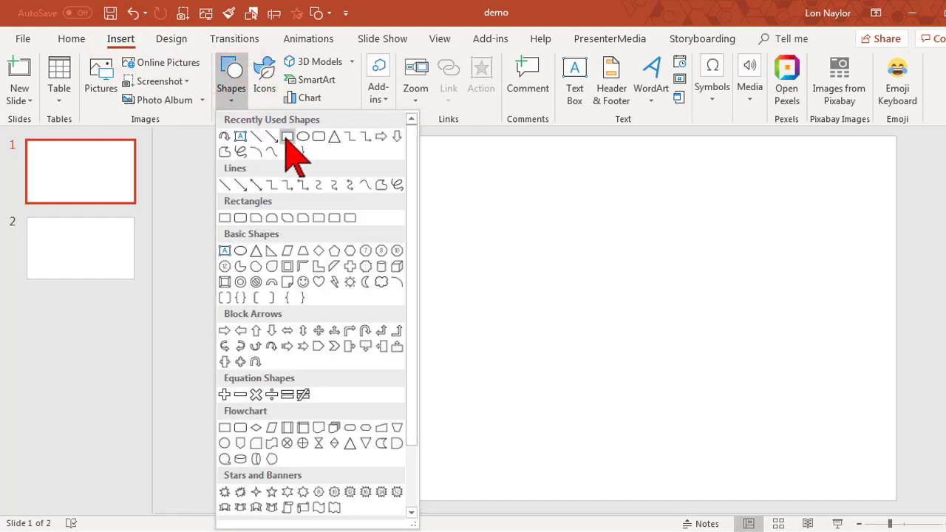
left_click(288, 138)
left_click_drag(285, 162, 495, 267)
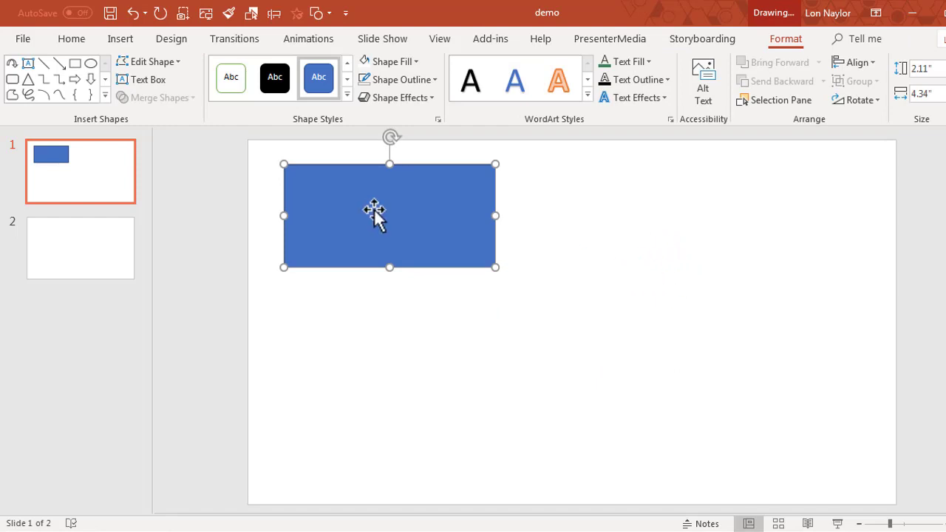
mouse_move(385, 211)
left_mouse_down()
mouse_move(426, 210)
mouse_move(399, 217)
left_mouse_up()
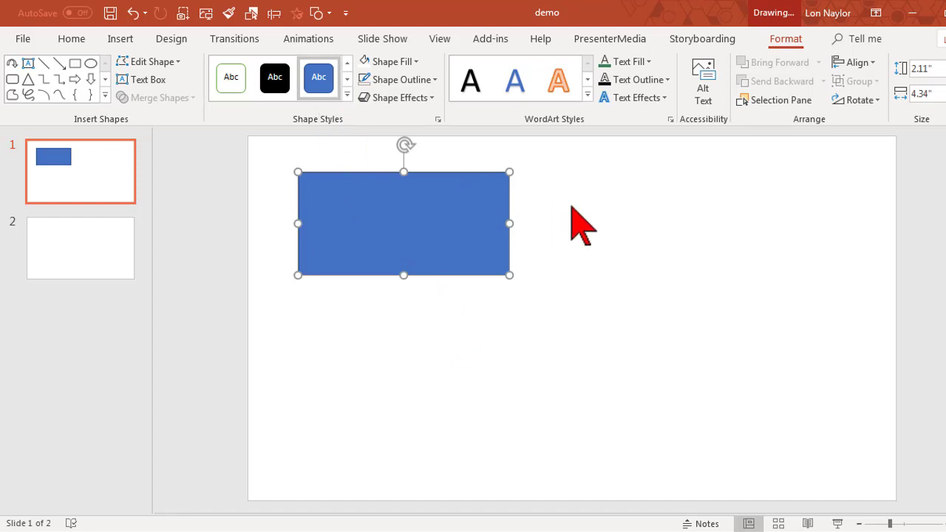
Remove the rectangle's outline and fill it dark orange.
left_click(435, 213)
left_click(433, 79)
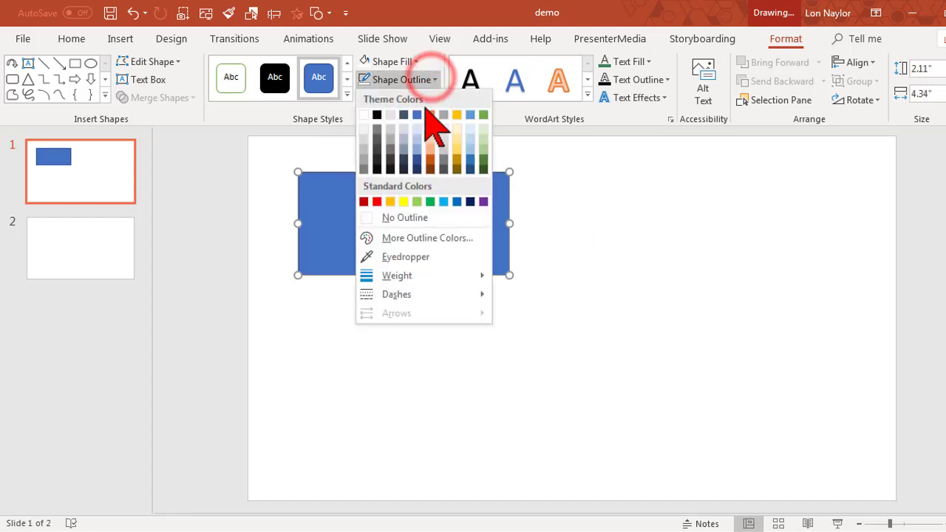
left_click(410, 217)
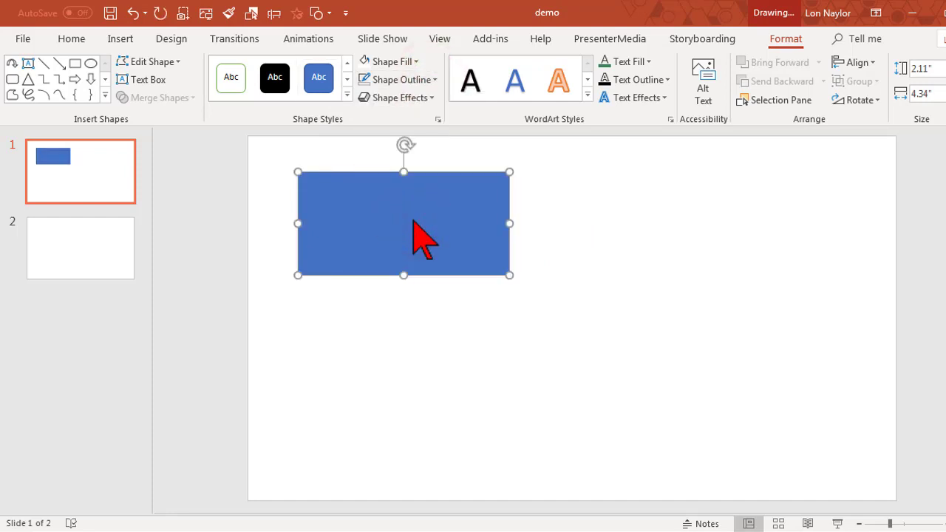
left_click(417, 62)
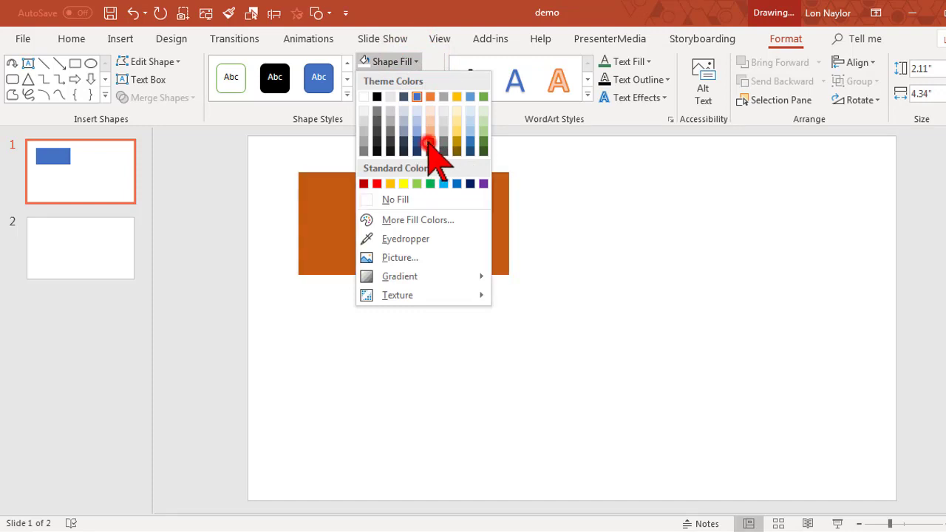
left_click(430, 142)
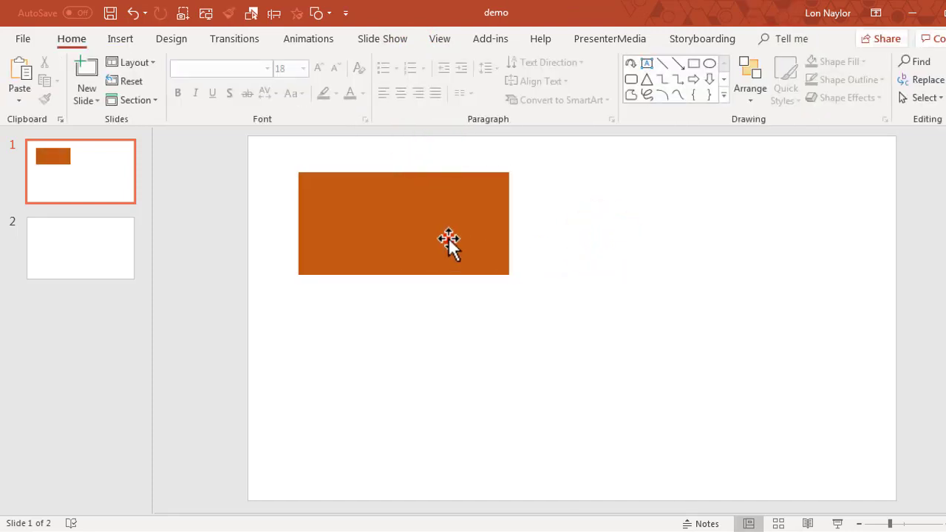
Shift the rectangle slightly left and narrow it to 3.53 inches wide.
left_click_drag(448, 239, 428, 236)
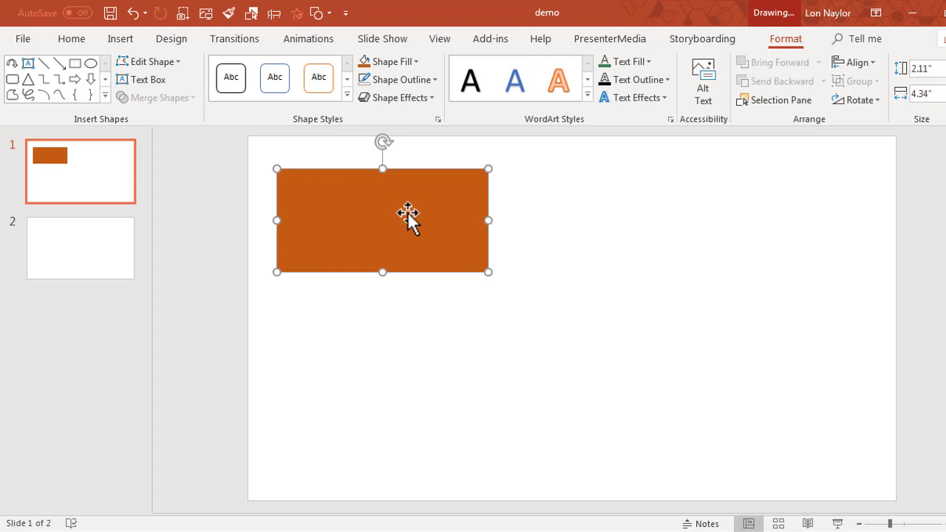
left_click(507, 218)
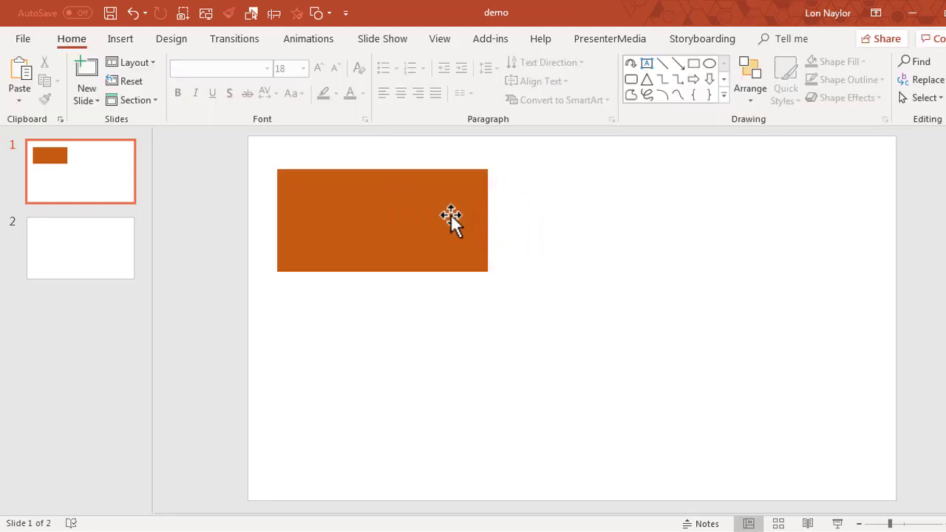
left_click(450, 215)
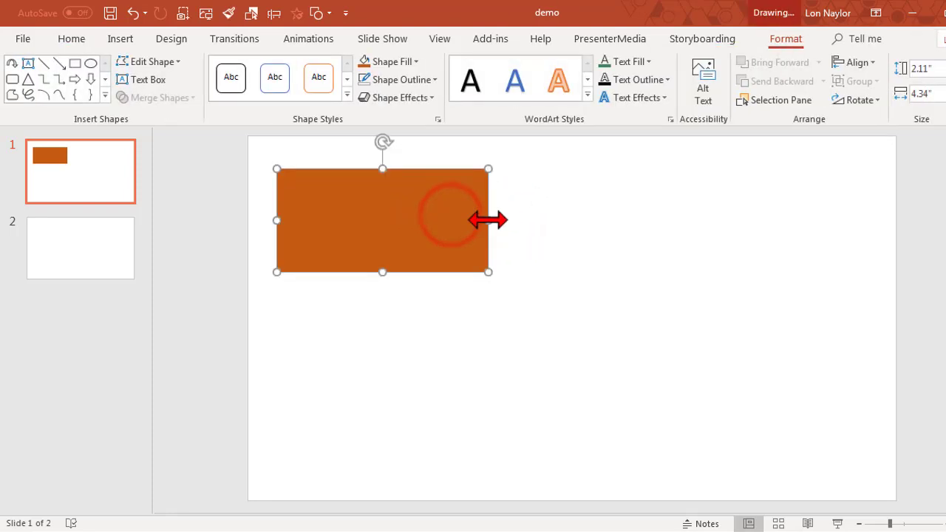
left_click_drag(488, 220, 449, 219)
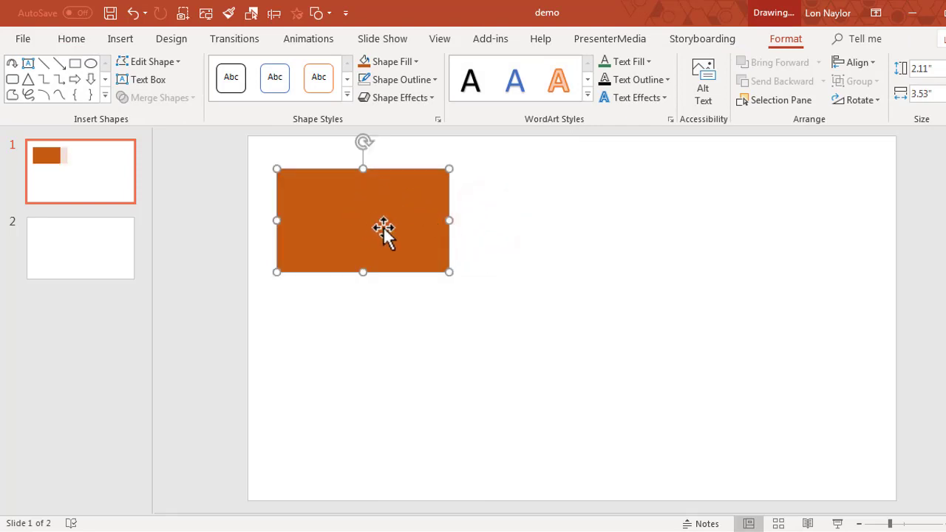
Set the orange rectangle as the default shape, then draw a second 2.32" by 4.18" rectangle to its right.
right_click(366, 193)
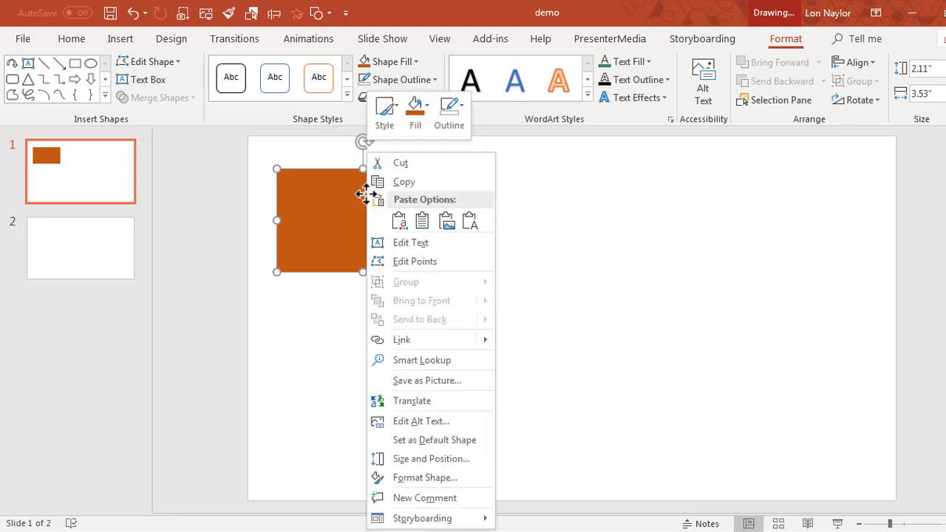
left_click(468, 439)
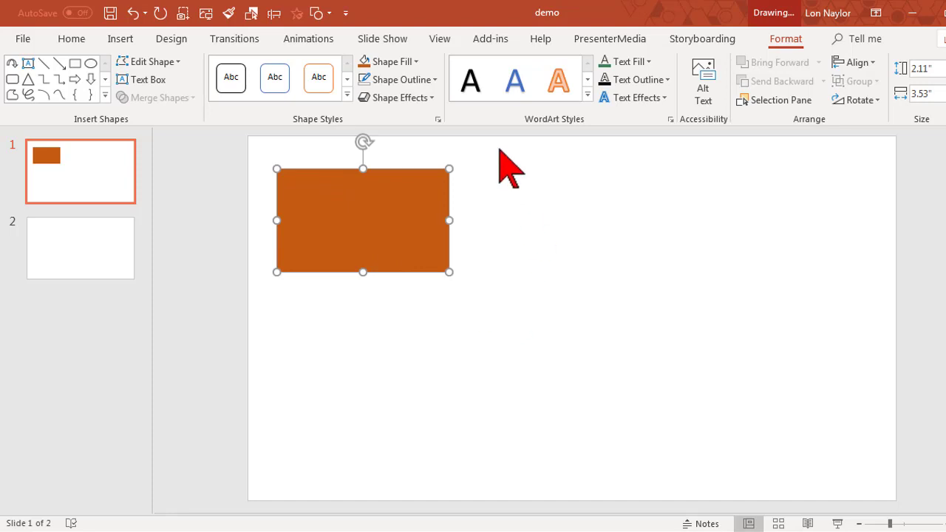
left_click(122, 38)
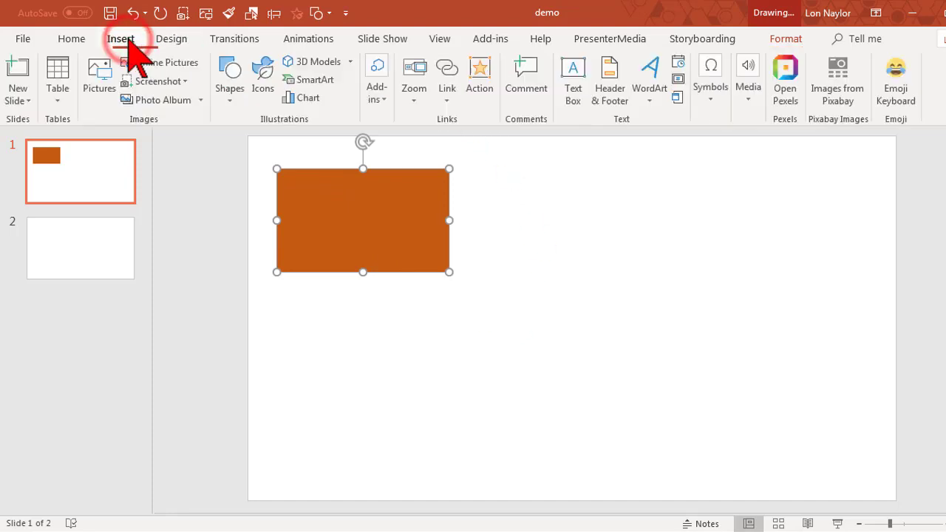
left_click(233, 88)
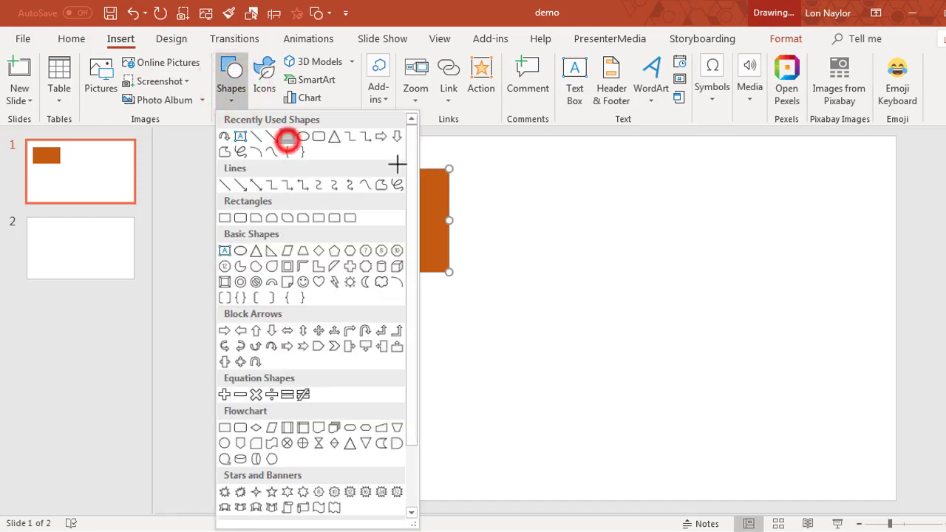
left_click(289, 141)
mouse_move(497, 177)
left_mouse_down()
mouse_move(614, 256)
mouse_move(718, 289)
mouse_move(700, 291)
left_mouse_up()
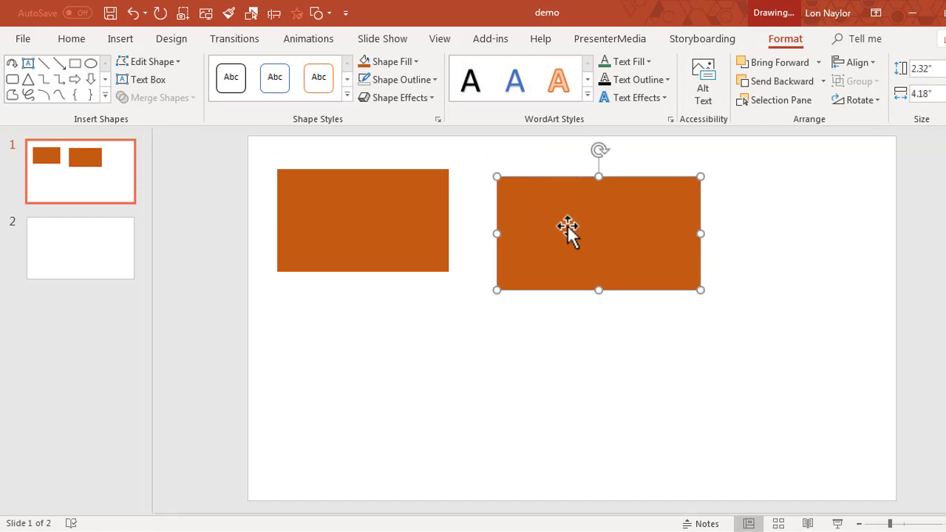
Draw an orange triangle below the first rectangle.
left_click(120, 38)
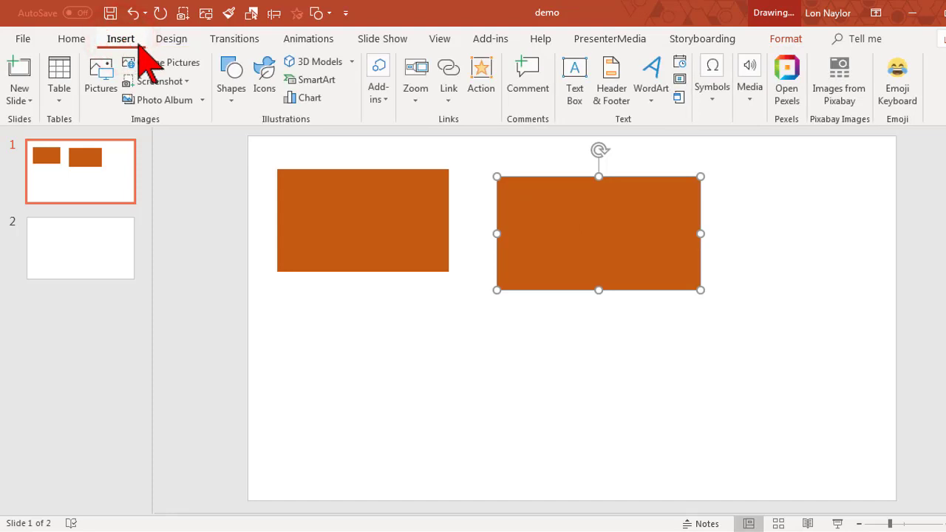
left_click(235, 80)
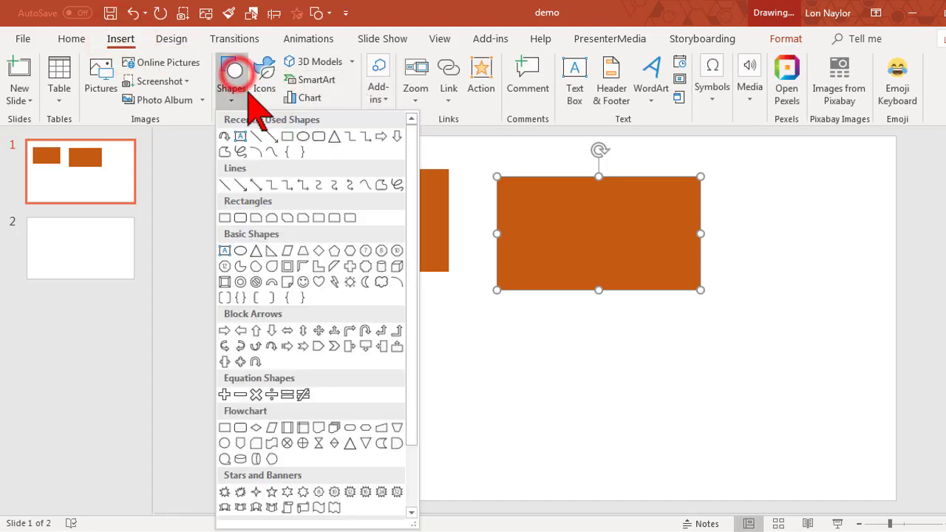
left_click(333, 138)
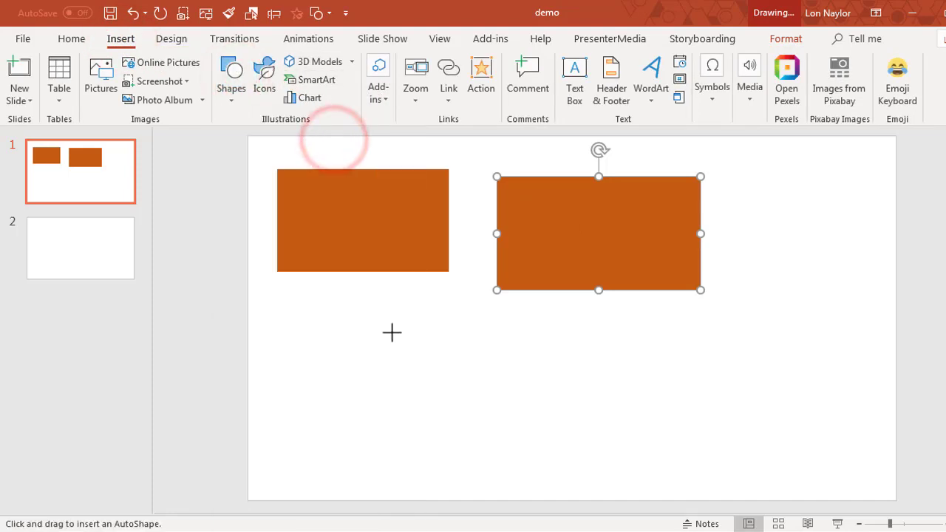
left_click_drag(388, 334, 298, 430)
left_click(446, 382)
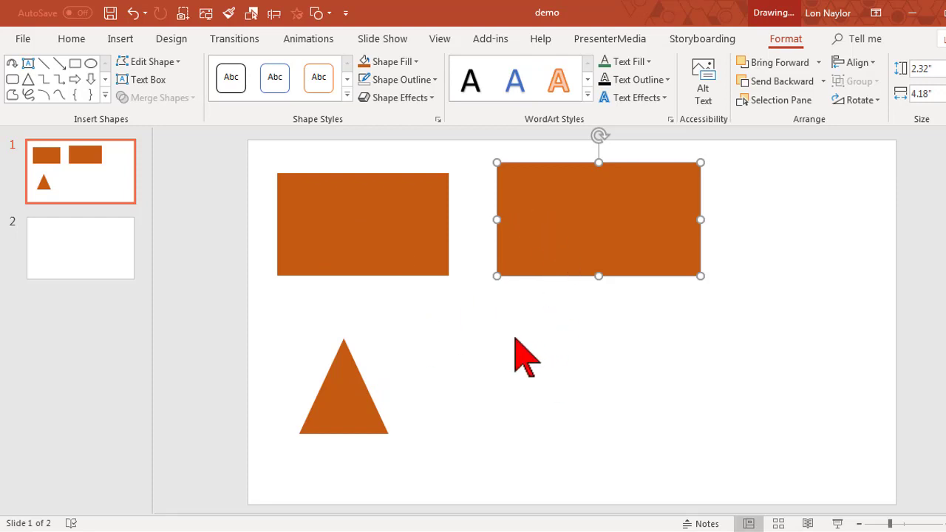
Add a text box reading 'Type in text here' below the second rectangle.
left_click(120, 38)
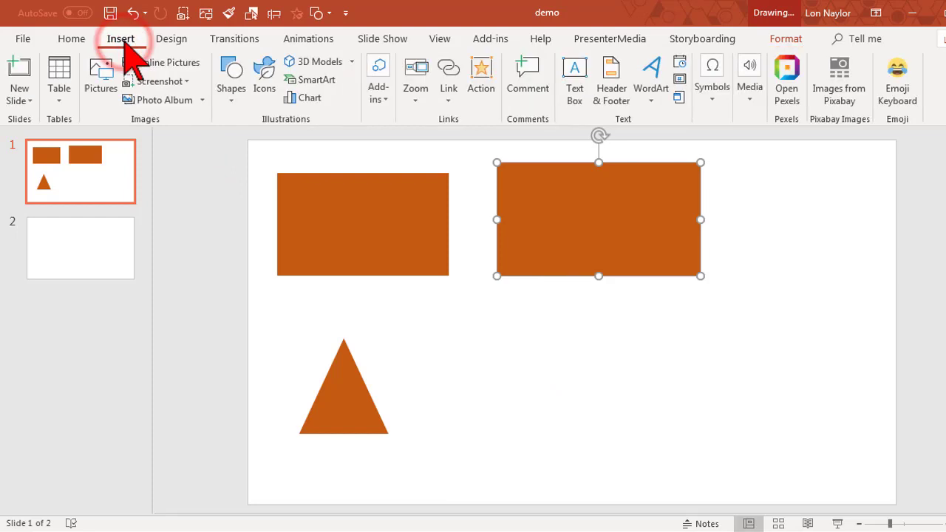
left_click(576, 88)
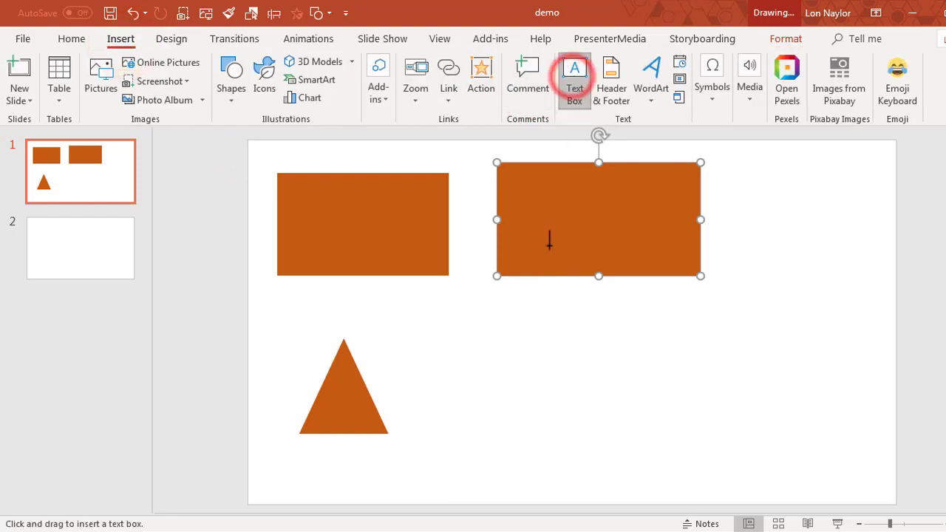
left_click(526, 325)
left_click_drag(665, 367, 665, 367)
type("Type in")
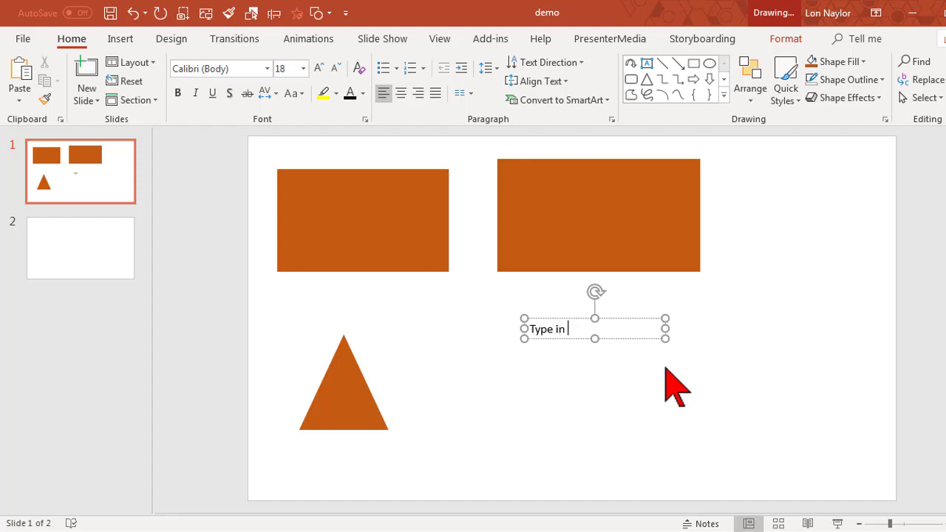
type(" text here")
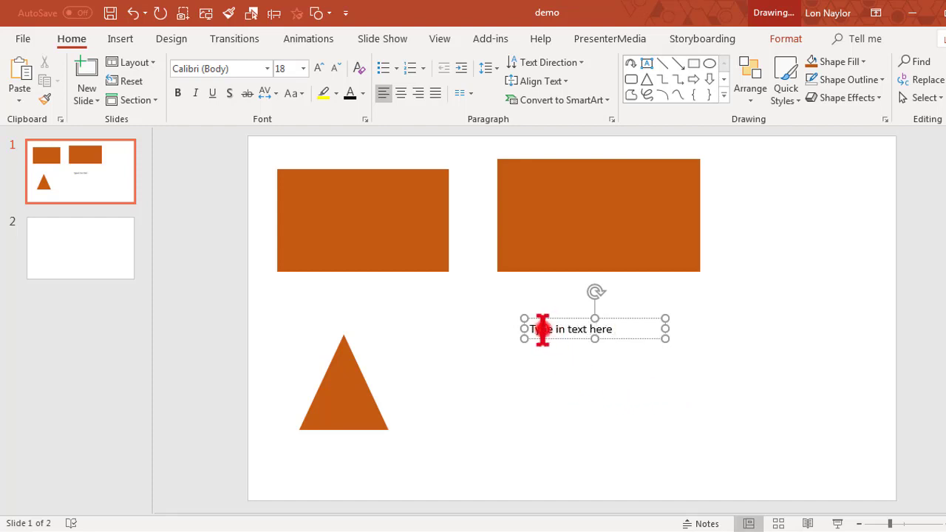
Enlarge the text with Ctrl+Shift+> and nudge the text box slightly left.
left_click(539, 330)
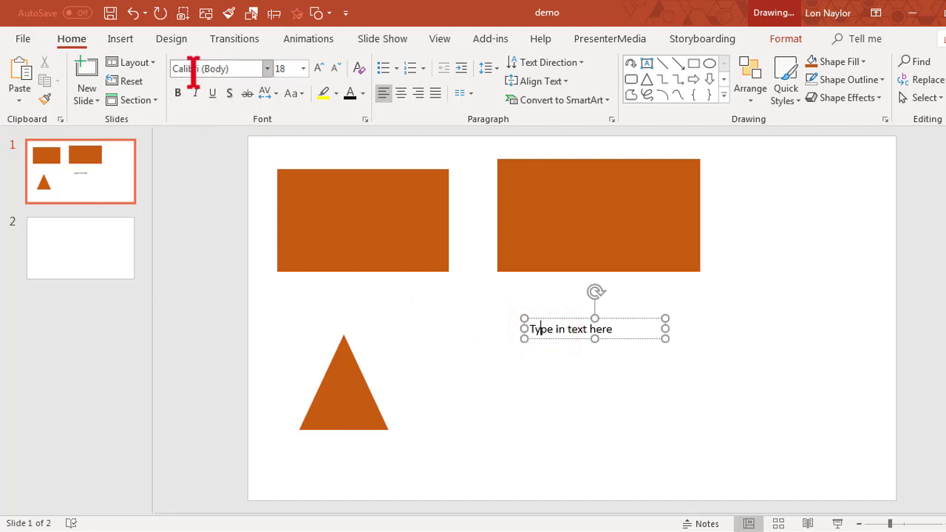
key("Escape")
key("ctrl+shift+period")
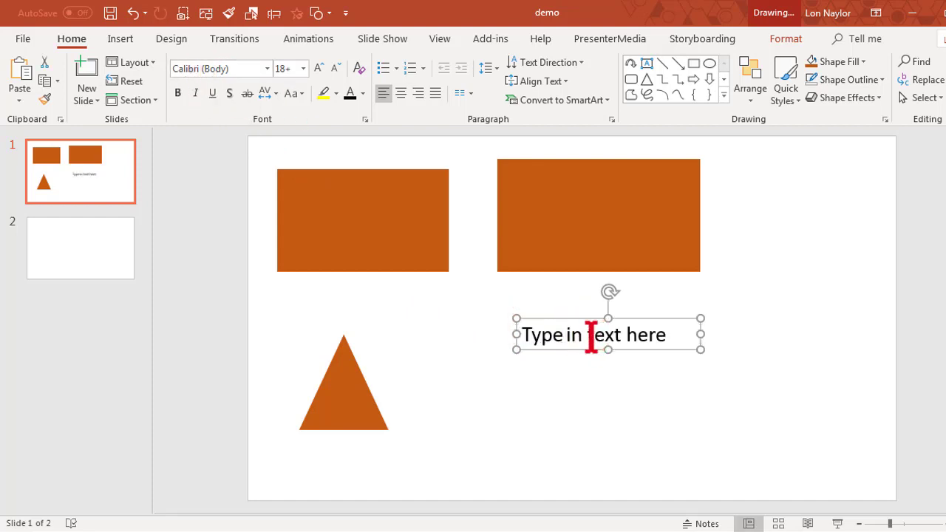
left_click_drag(570, 319, 560, 318)
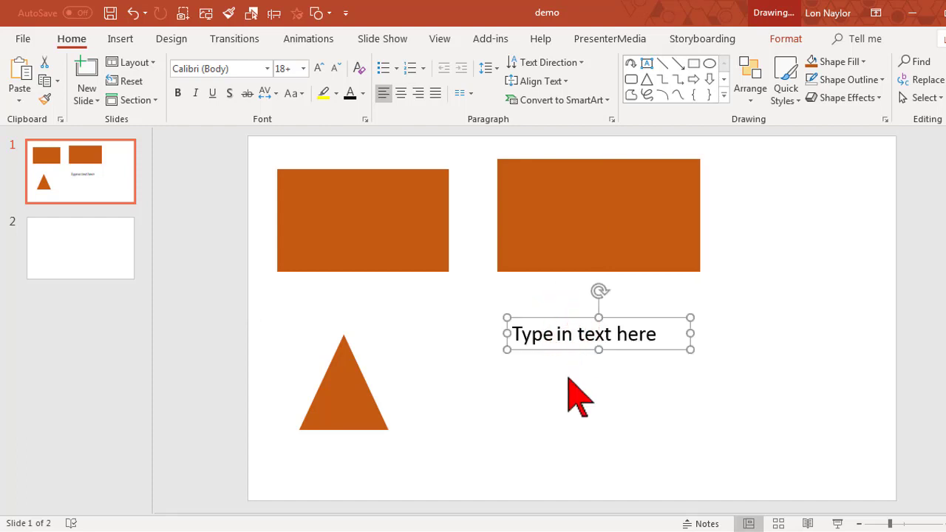
left_click(551, 316)
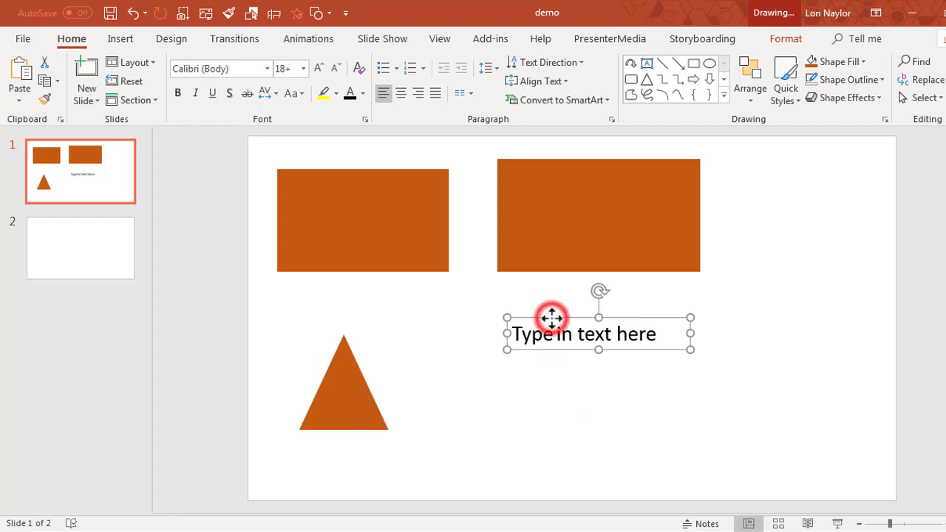
Change the text box font to Bebas.
left_click(266, 68)
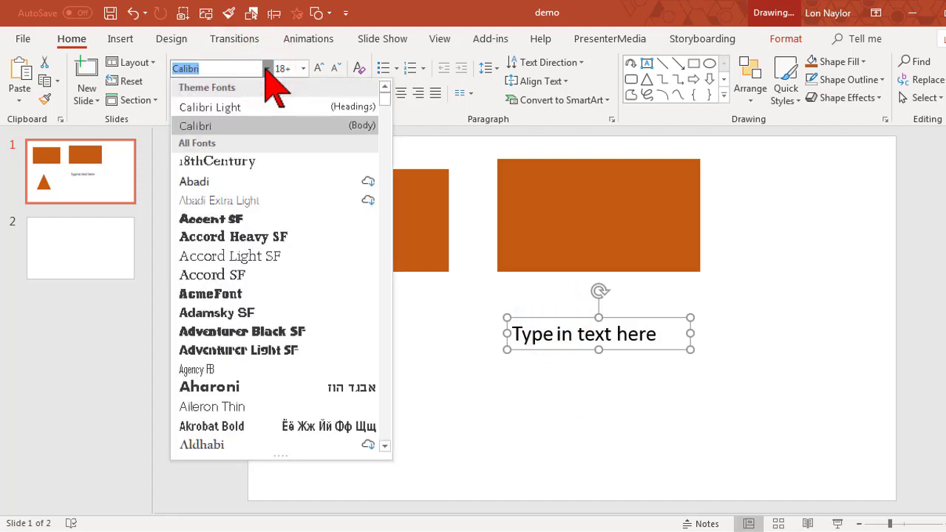
type("bebas")
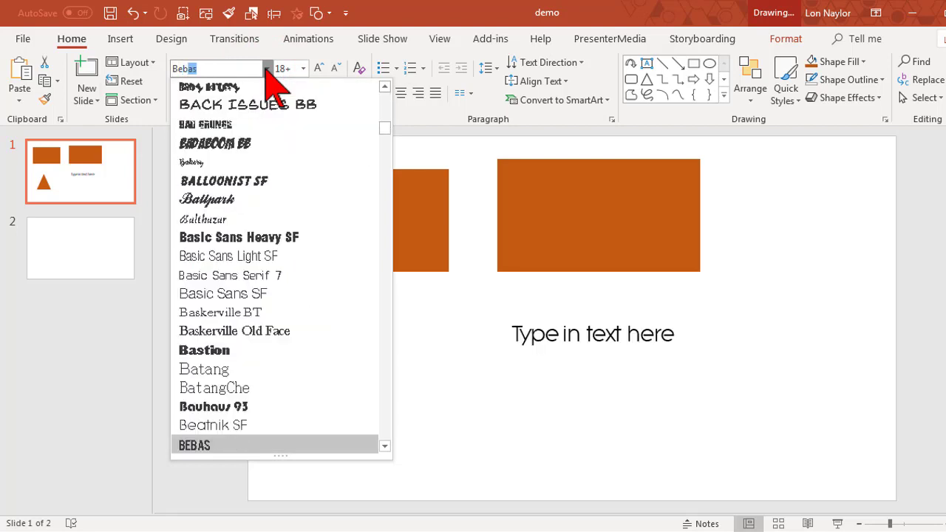
key("Return")
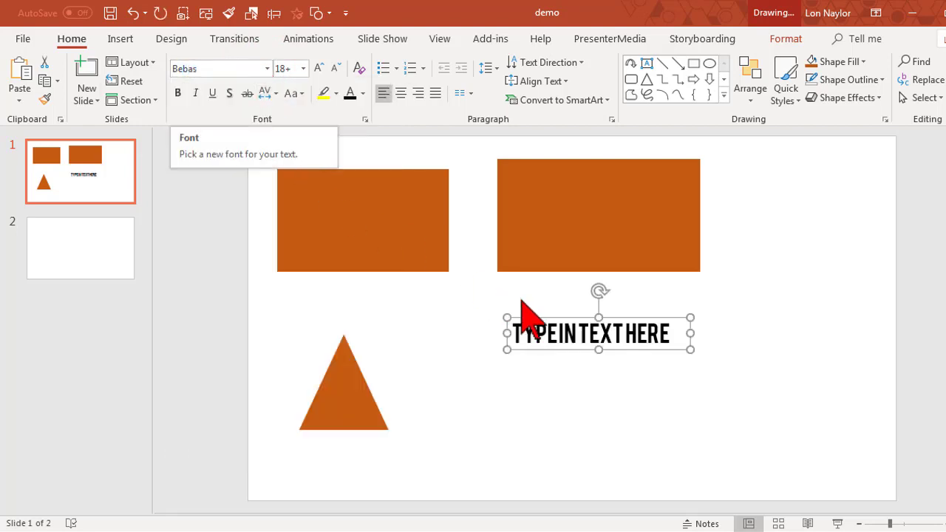
left_click(554, 335)
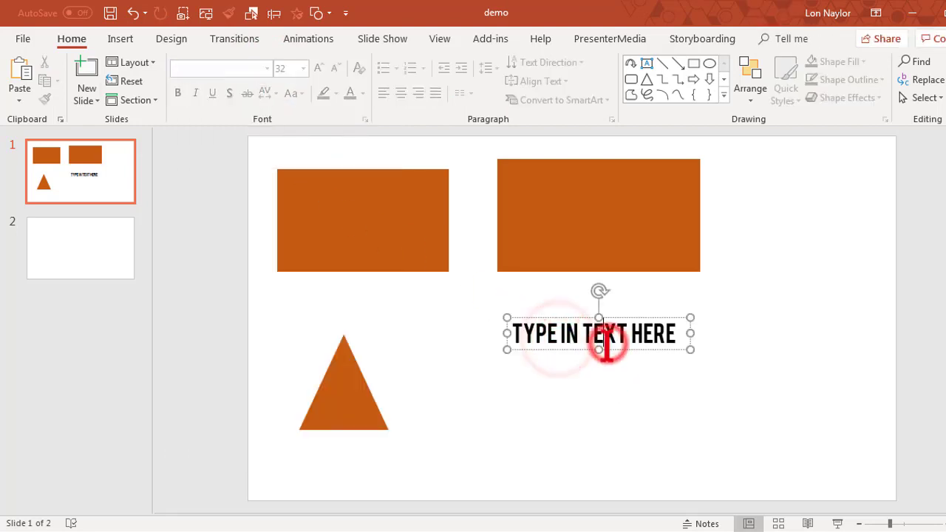
Colour the text dark blue and set it as the default text box.
left_click(607, 343)
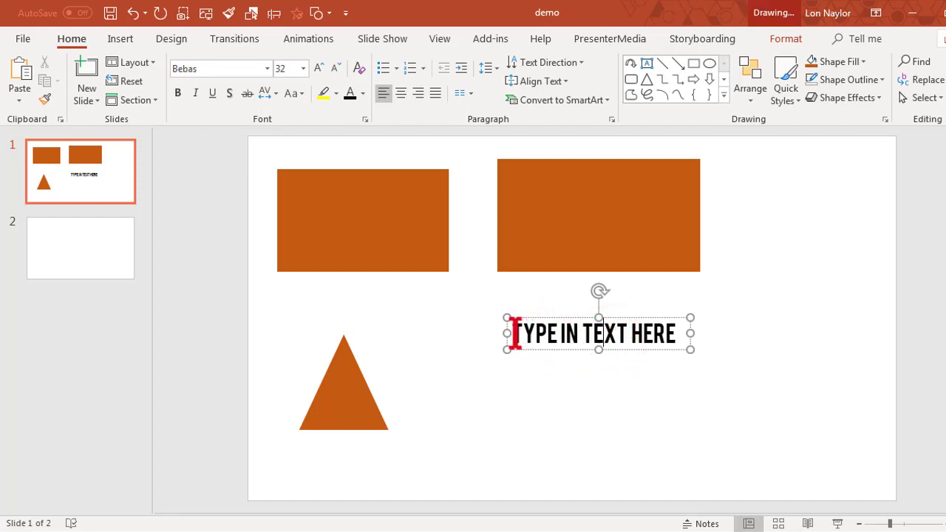
left_click_drag(515, 332, 669, 333)
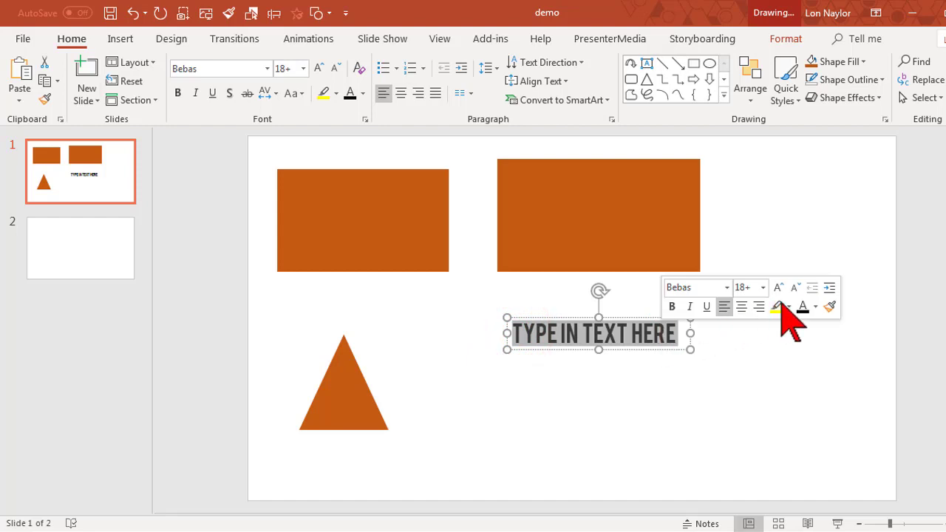
left_click(815, 307)
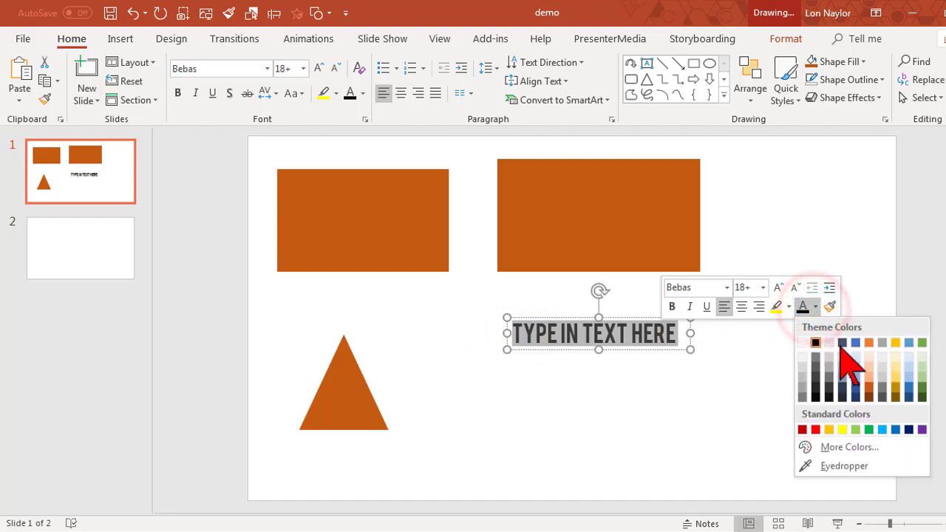
left_click(856, 387)
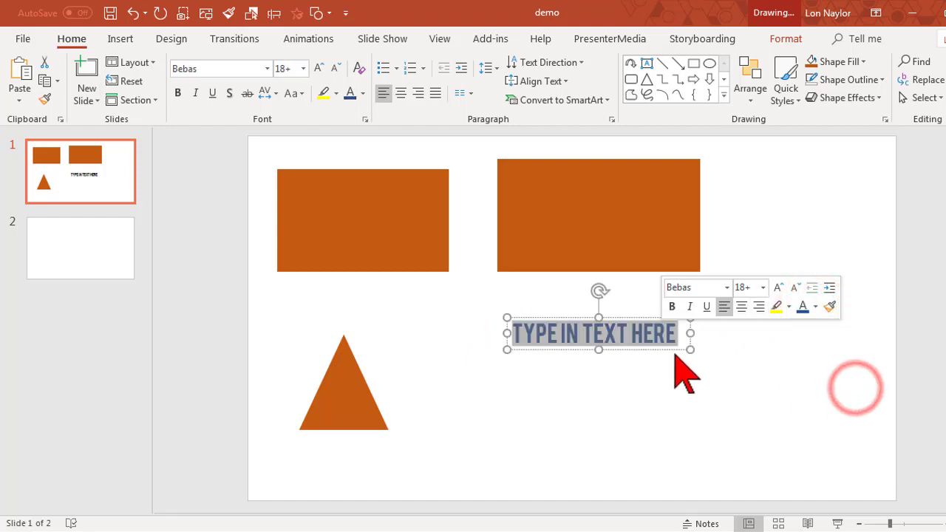
right_click(665, 352)
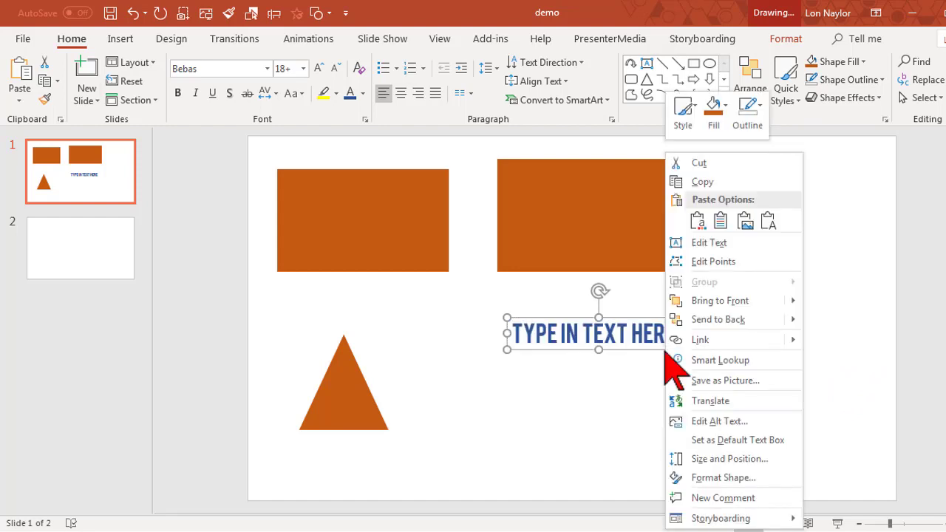
left_click(772, 441)
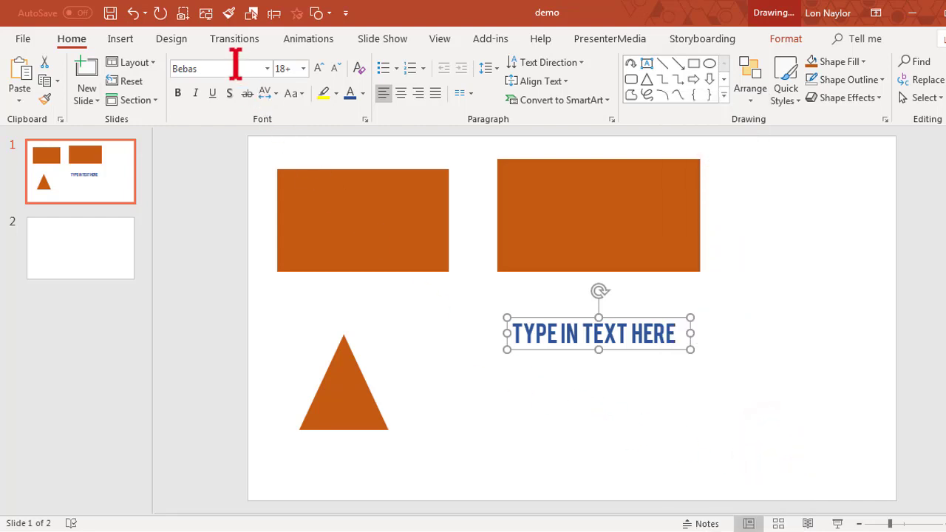
Add a 'START TYPING' text box just under the heading, then select the heading's words.
left_click(128, 38)
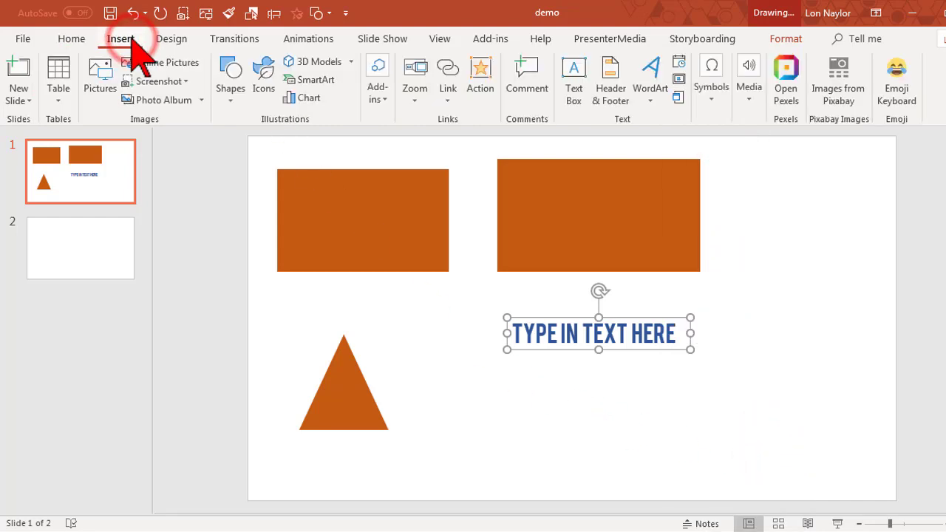
left_click(574, 71)
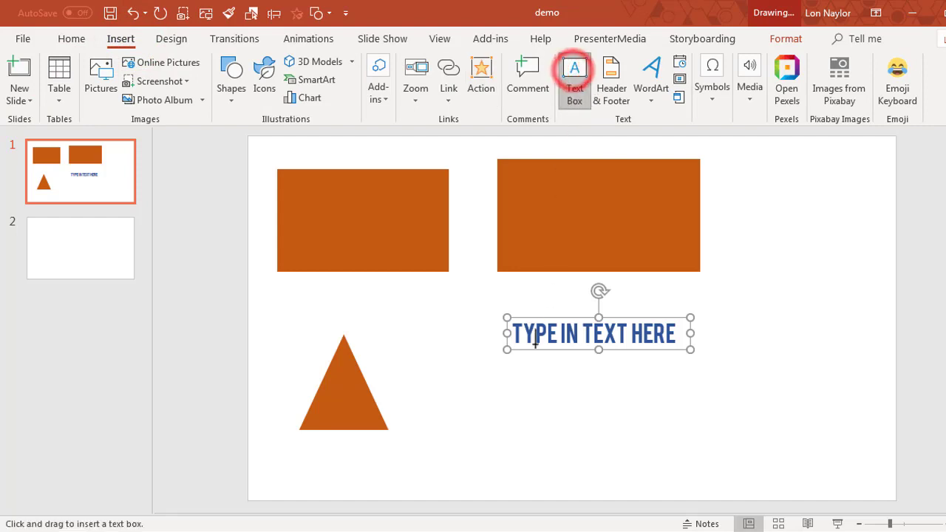
left_click_drag(513, 383, 663, 423)
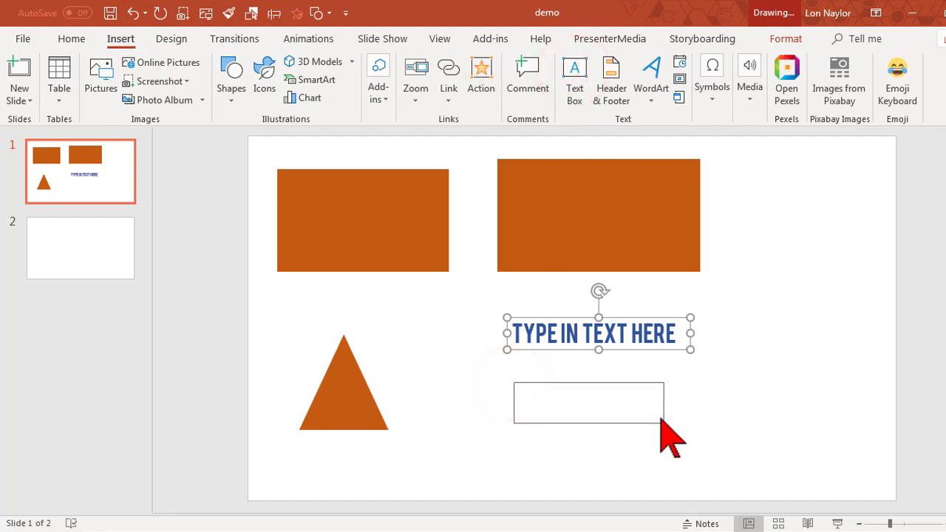
type("START TYPING")
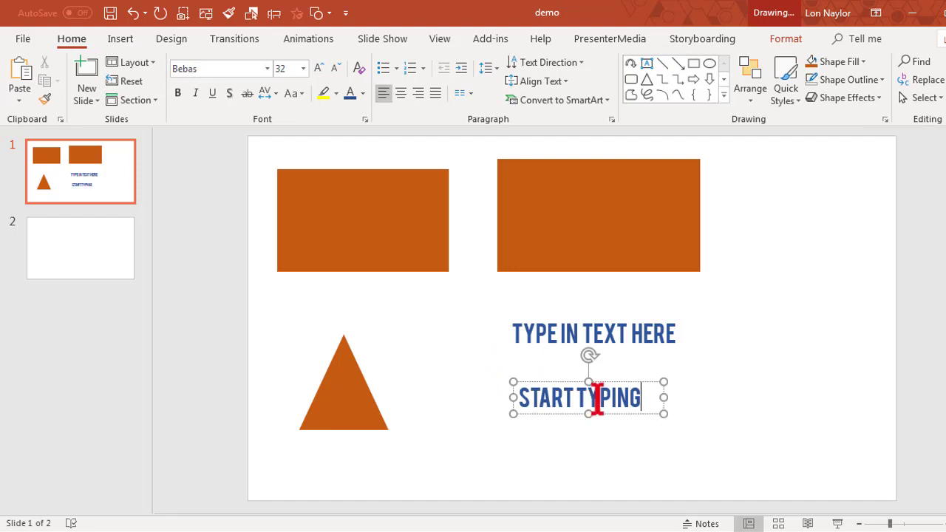
left_click_drag(608, 385, 608, 365)
left_click(423, 327)
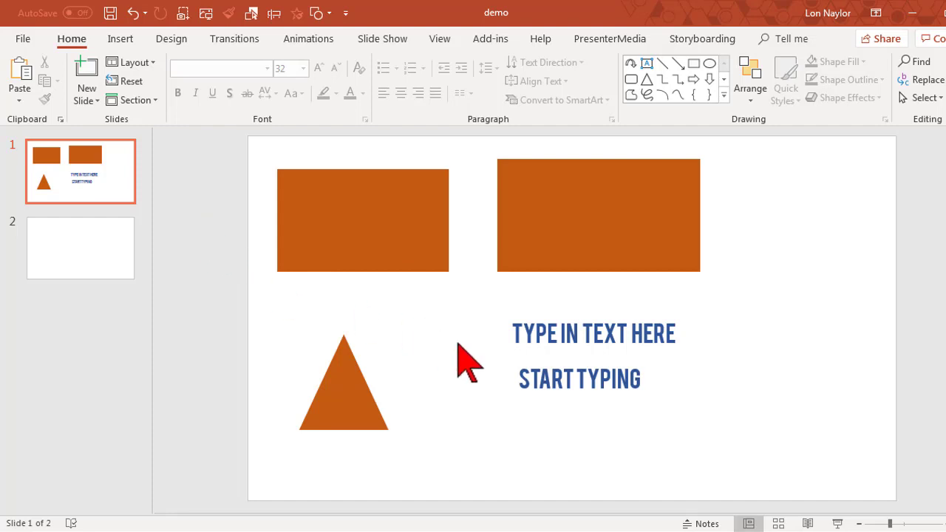
left_click(431, 349)
left_click_drag(509, 329, 676, 332)
left_click(765, 332)
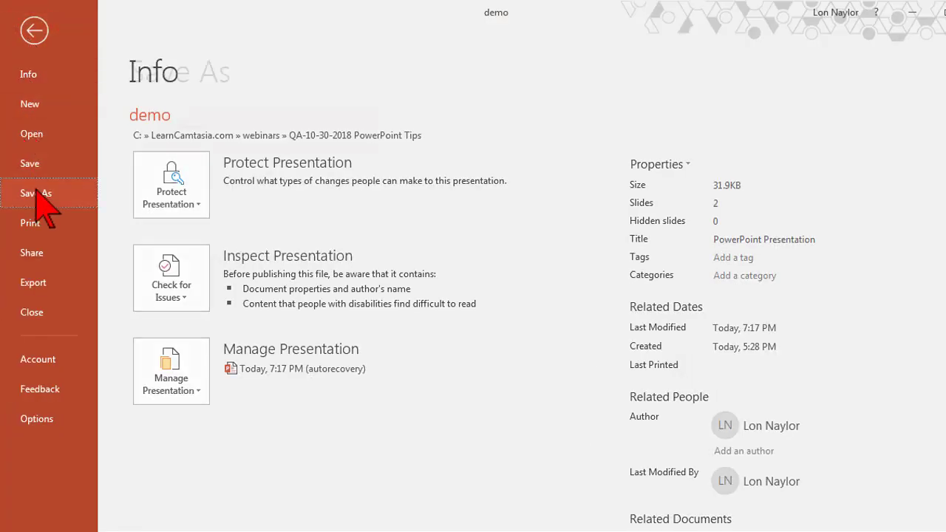
left_click(184, 299)
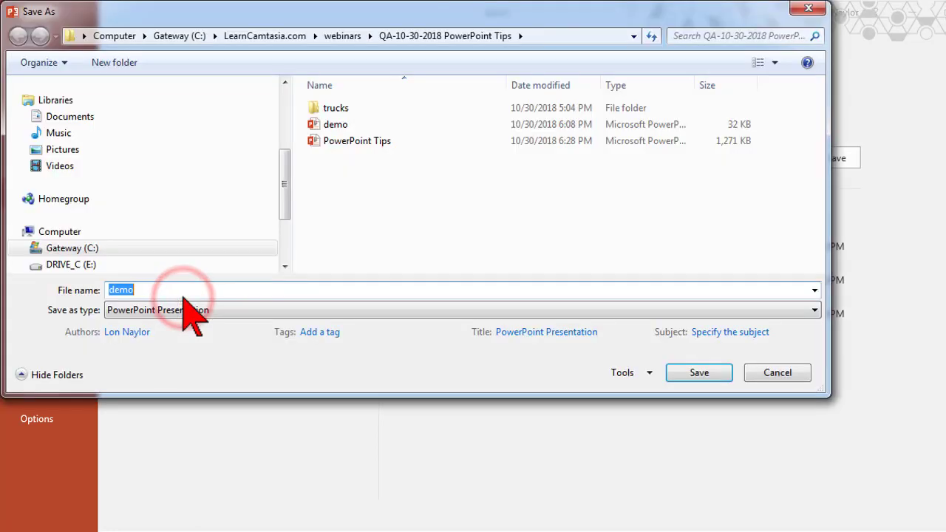
left_click(332, 312)
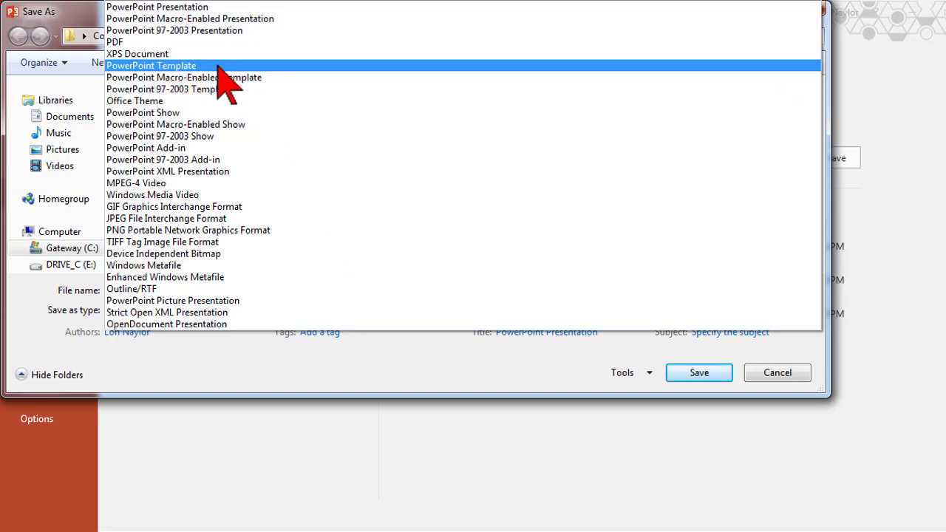
left_click(794, 384)
left_click(794, 374)
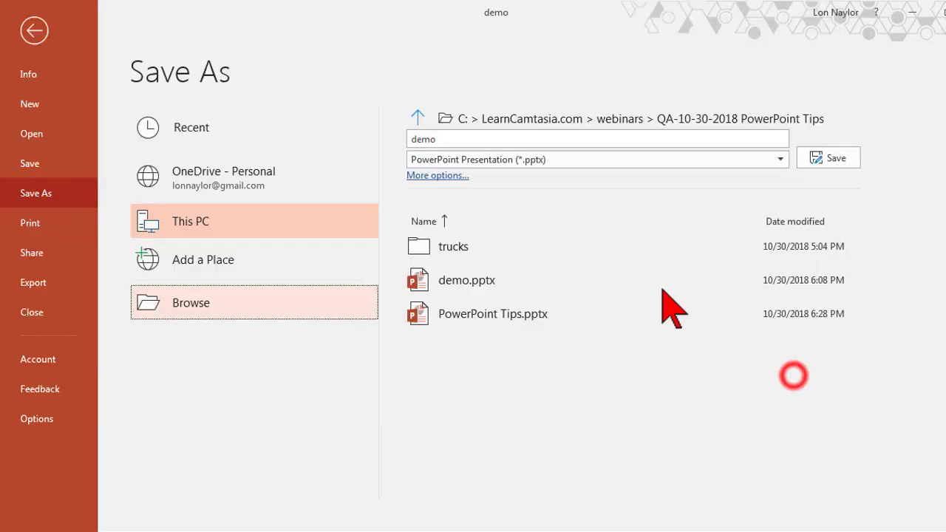
left_click(34, 31)
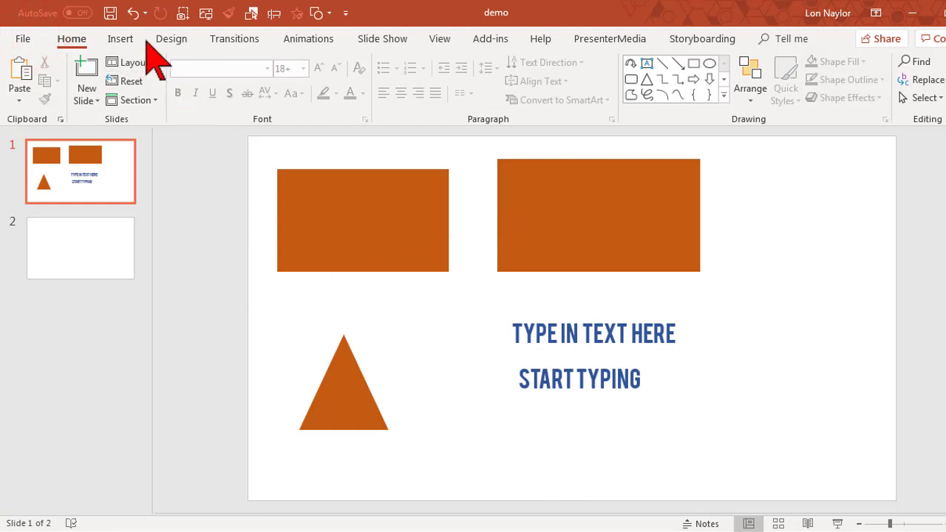
Save the current theme as 'Test' and go to the File Info page.
left_click(171, 40)
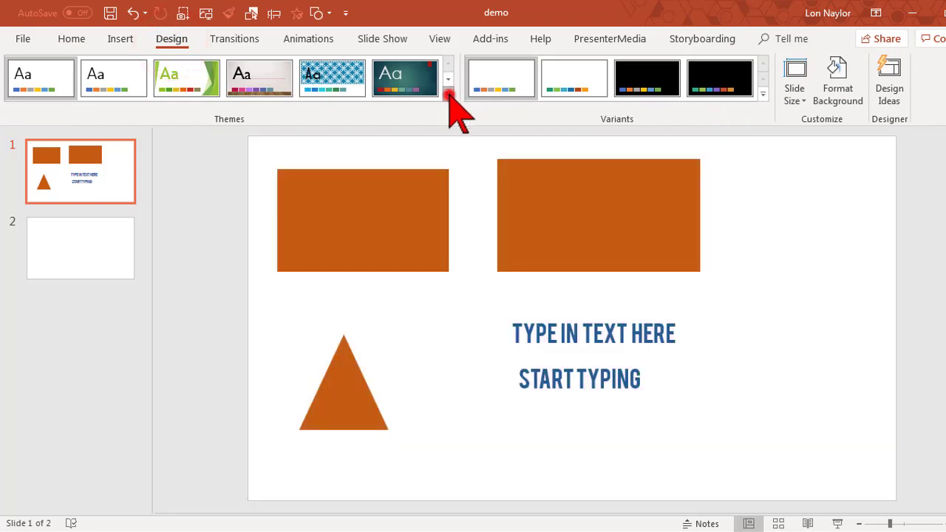
left_click(448, 94)
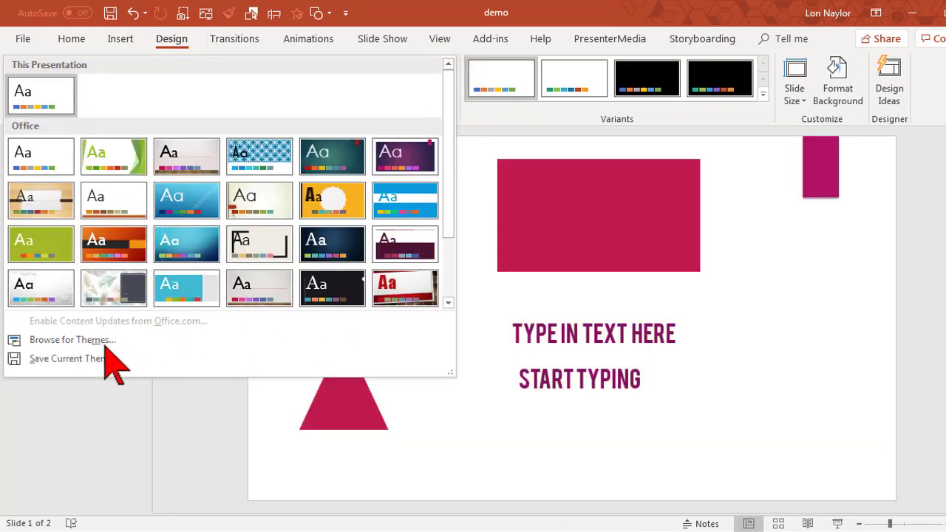
left_click(67, 359)
type("Test")
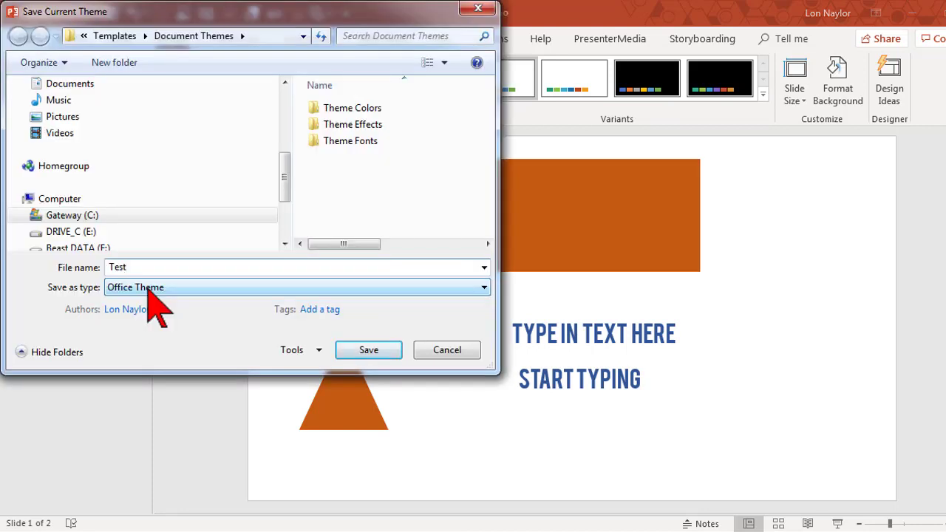
left_click(362, 353)
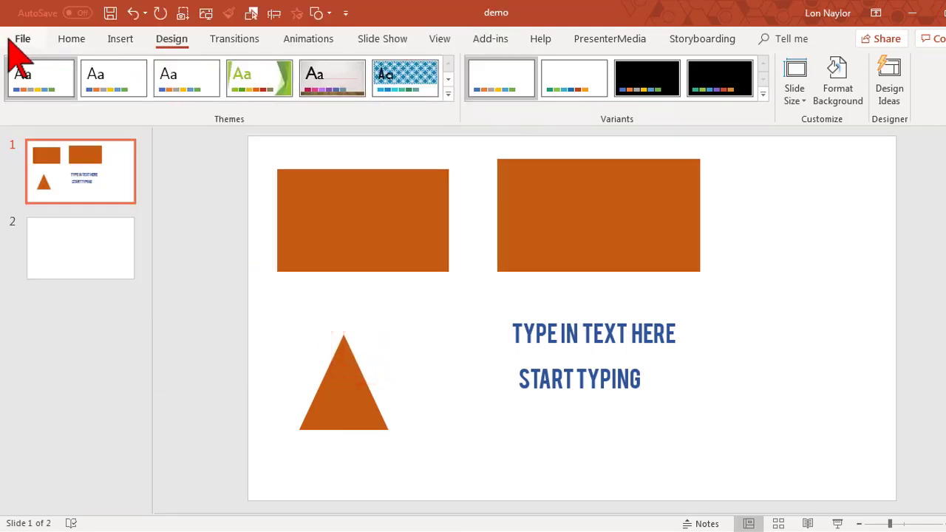
left_click(21, 42)
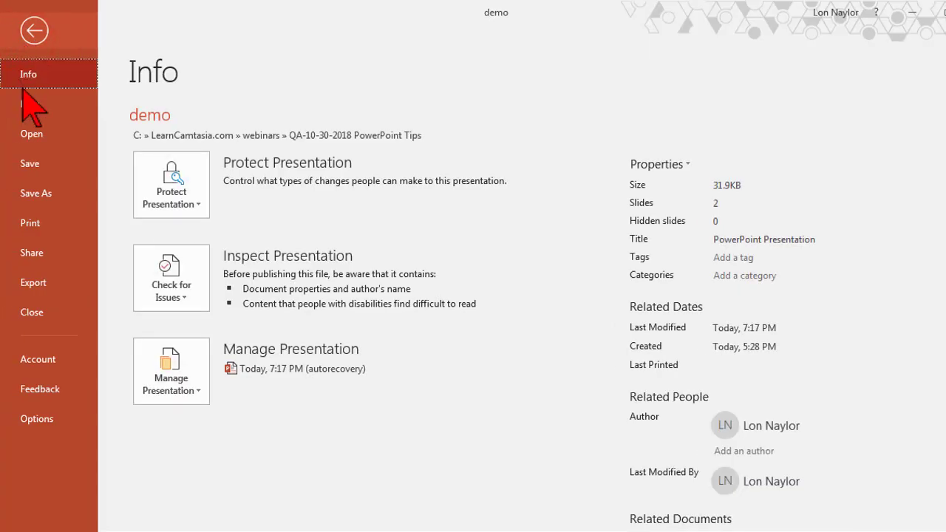
Create a new presentation from the custom Test theme.
left_click(26, 103)
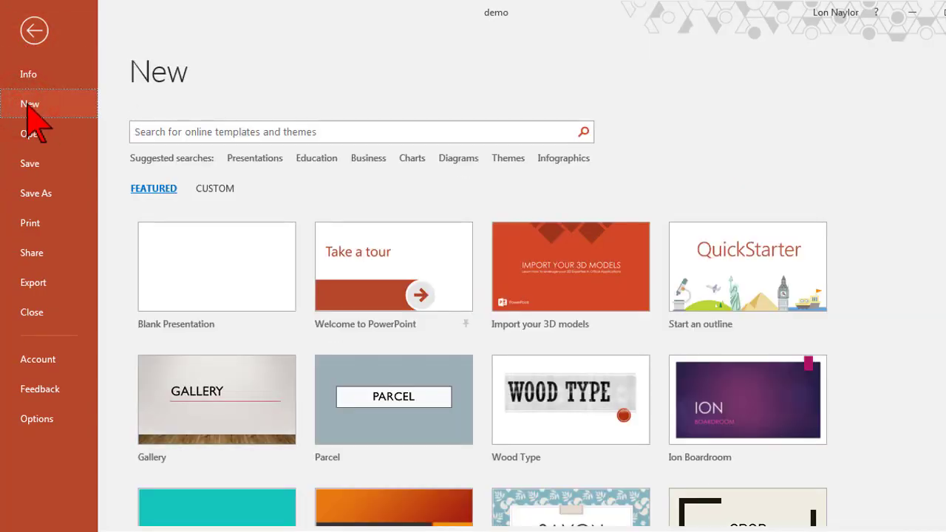
left_click(217, 189)
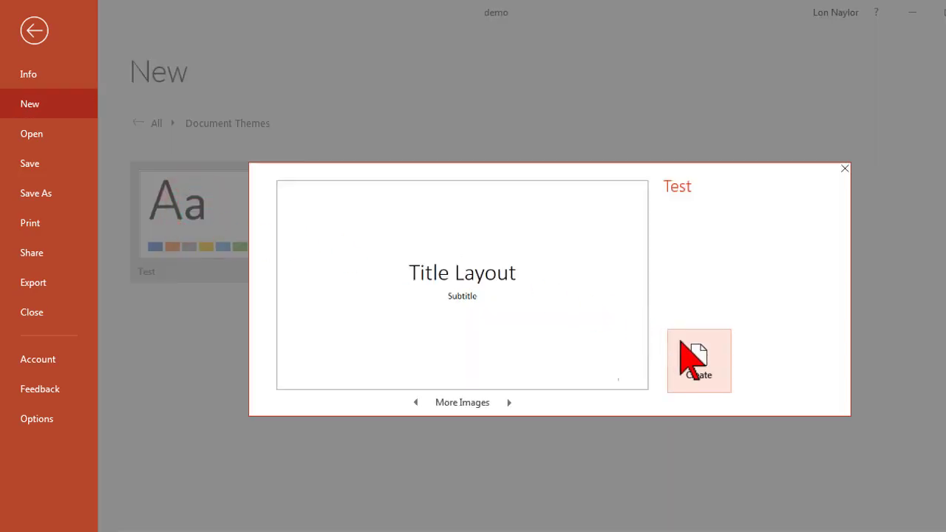
left_click(693, 360)
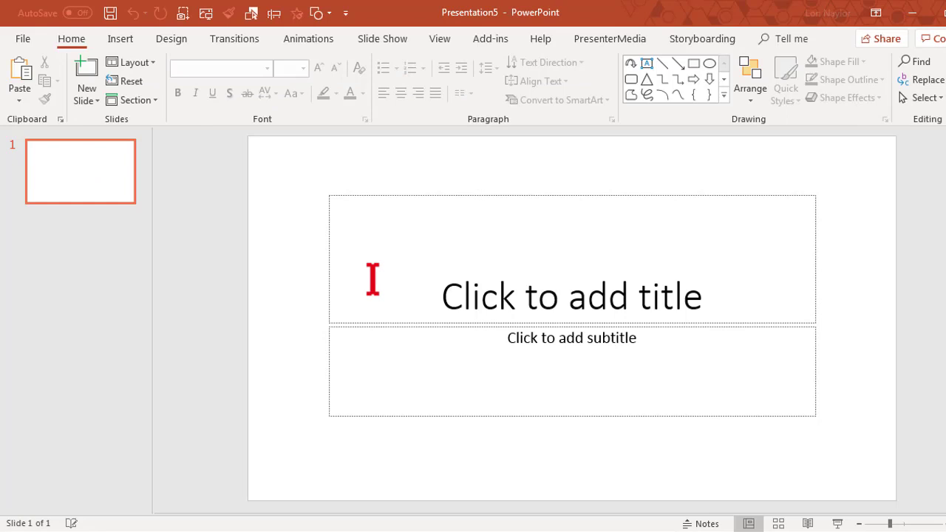
Draw a test rectangle on the new presentation, then close it.
left_click(108, 44)
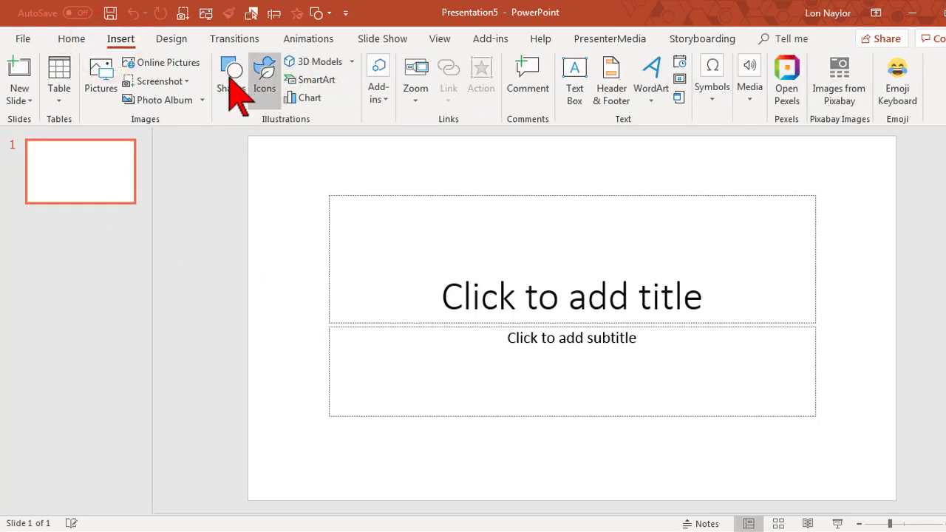
left_click(229, 77)
left_click(292, 134)
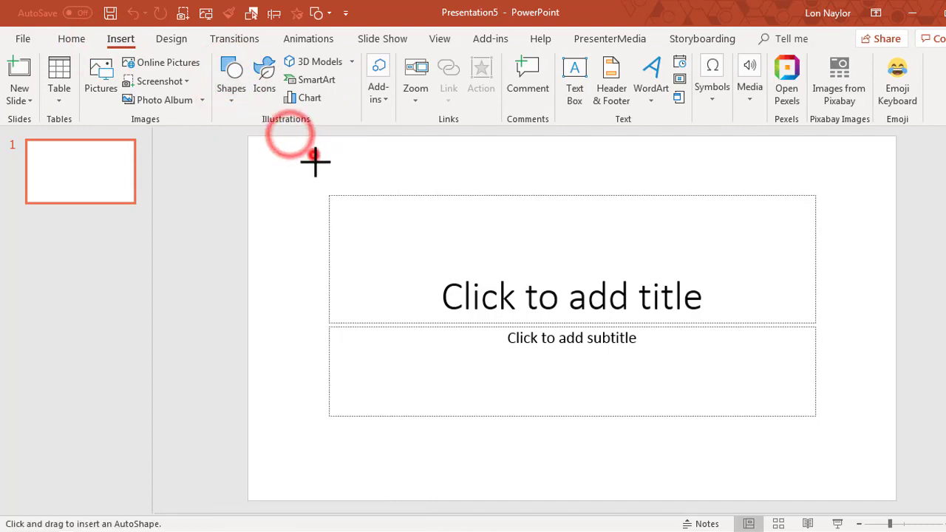
left_click_drag(313, 157, 473, 238)
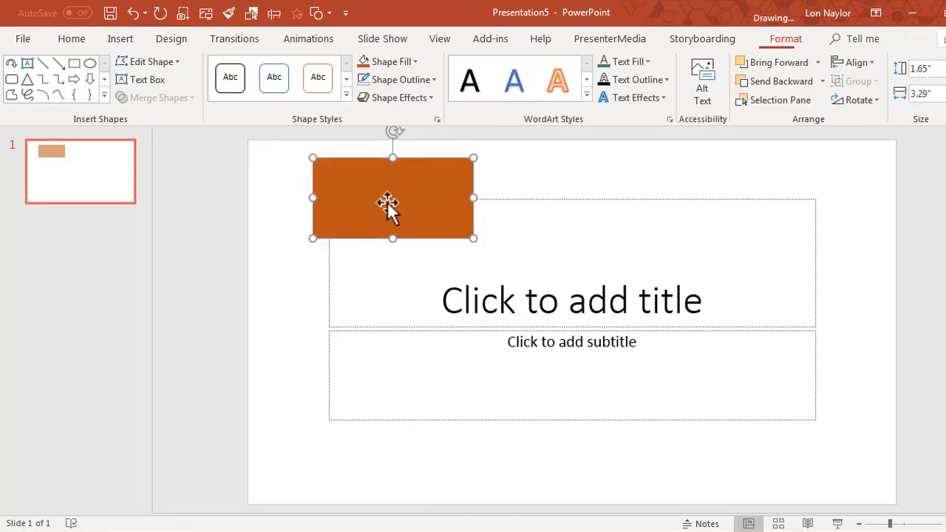
left_click(215, 201)
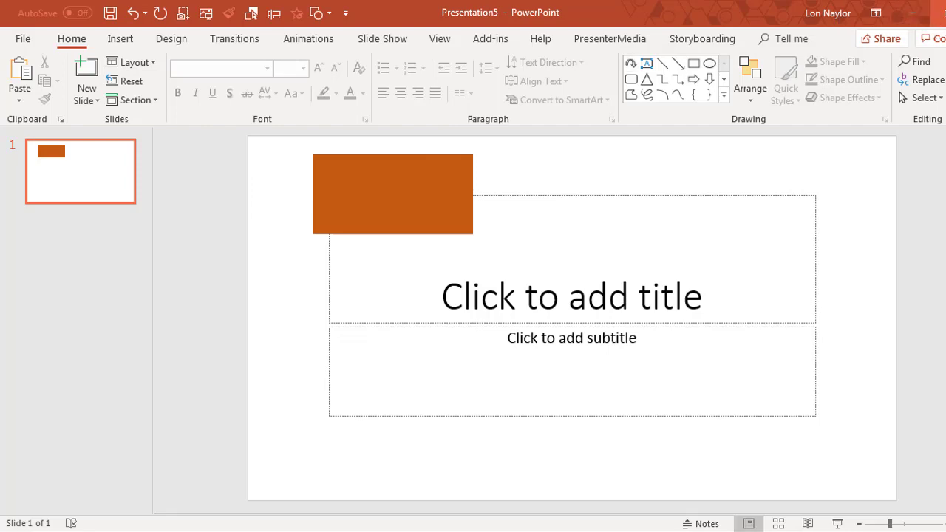
left_click(945, 6)
Discard the test presentation unsaved and draw a 1.9" by 2.89" rectangle at slide 1's top-left.
left_click(513, 292)
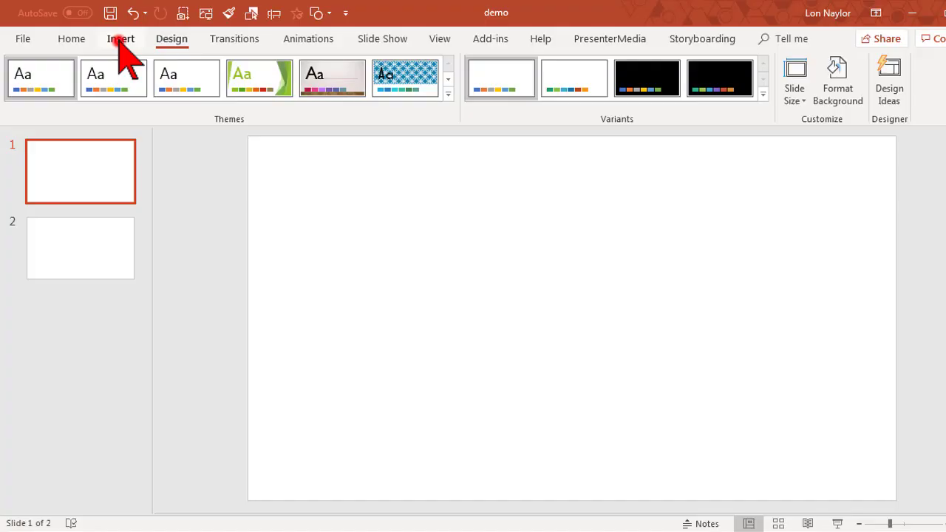
left_click(119, 40)
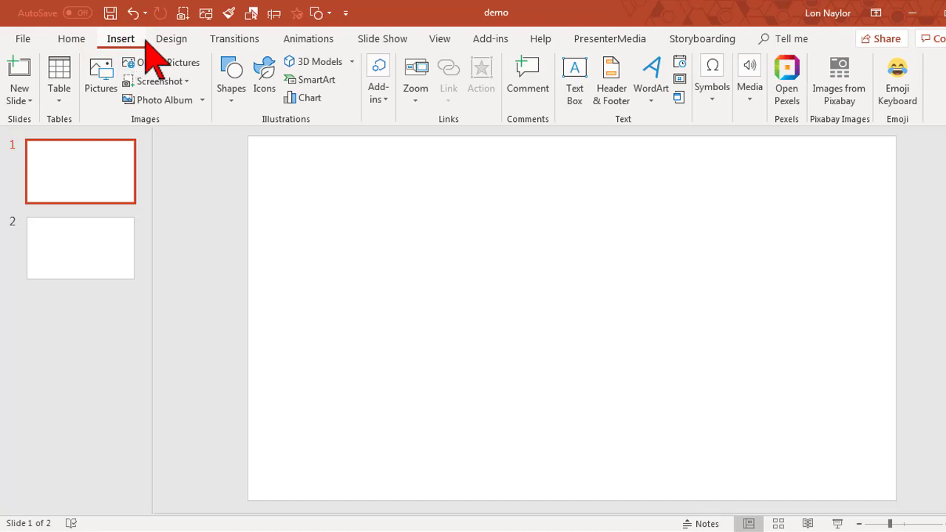
left_click(235, 73)
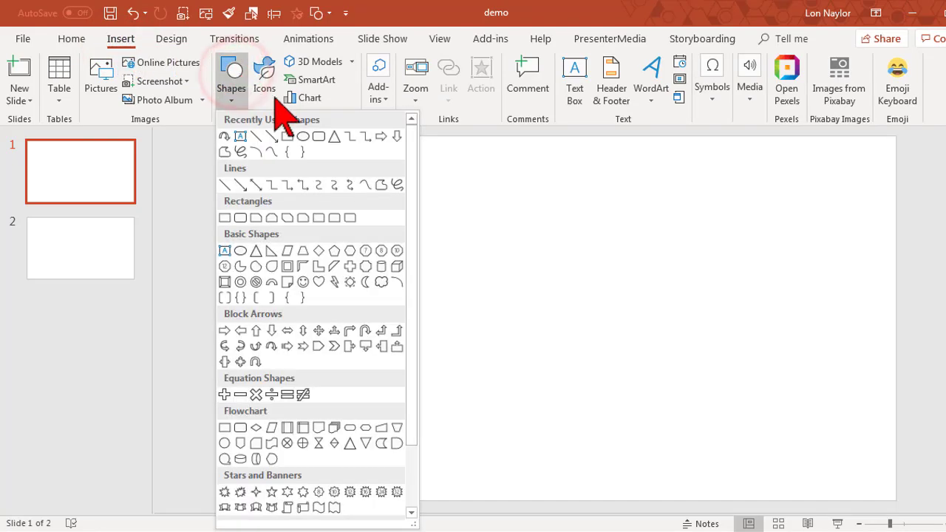
left_click(288, 144)
left_click_drag(274, 201, 415, 294)
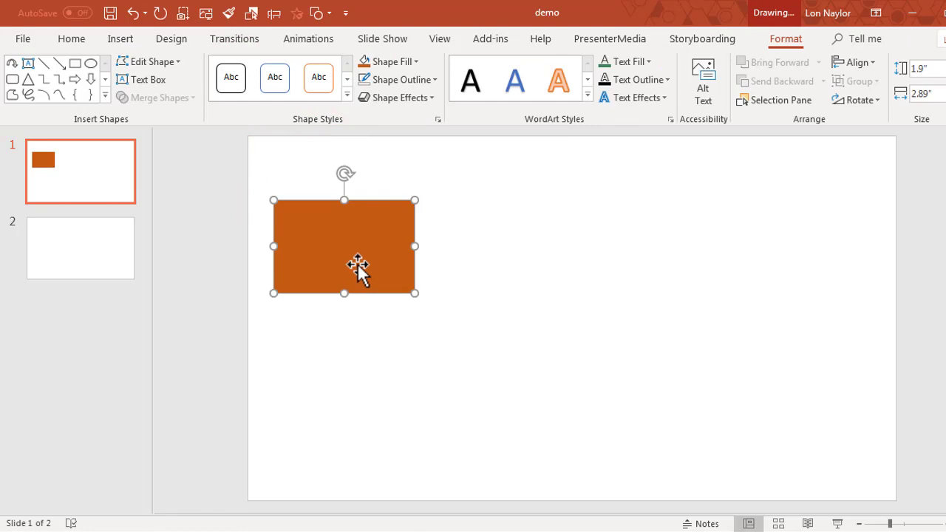
Duplicate the rectangle twice to the right, forming an evenly spaced row of three.
left_click_drag(357, 268, 717, 260, "ctrl")
left_click(583, 300)
left_click(371, 251)
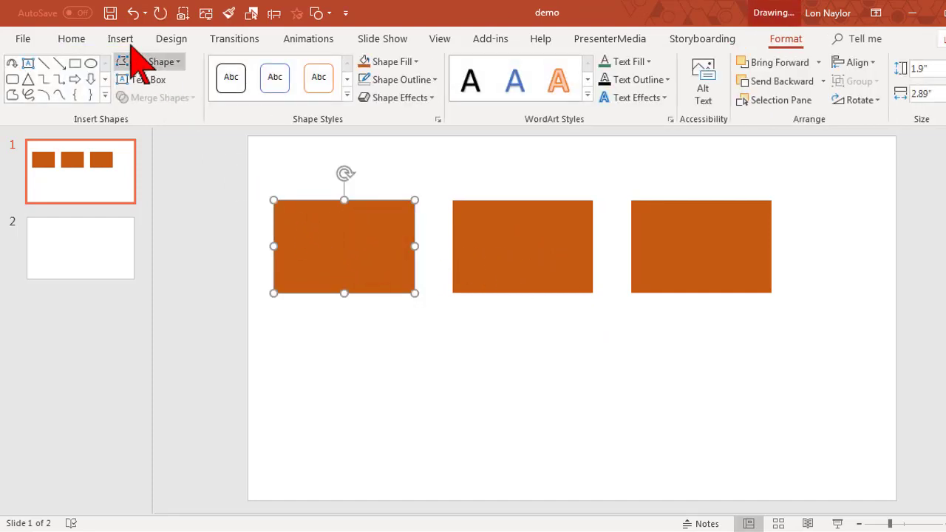
Fill the first rectangle dark blue, then Format Painter that fill onto the middle and right rectangles.
left_click(414, 62)
left_click(420, 143)
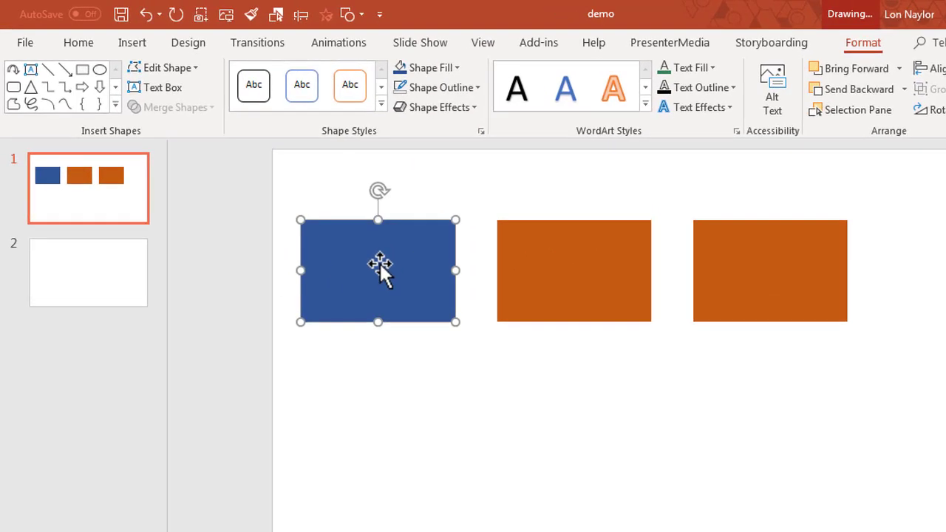
left_click(88, 43)
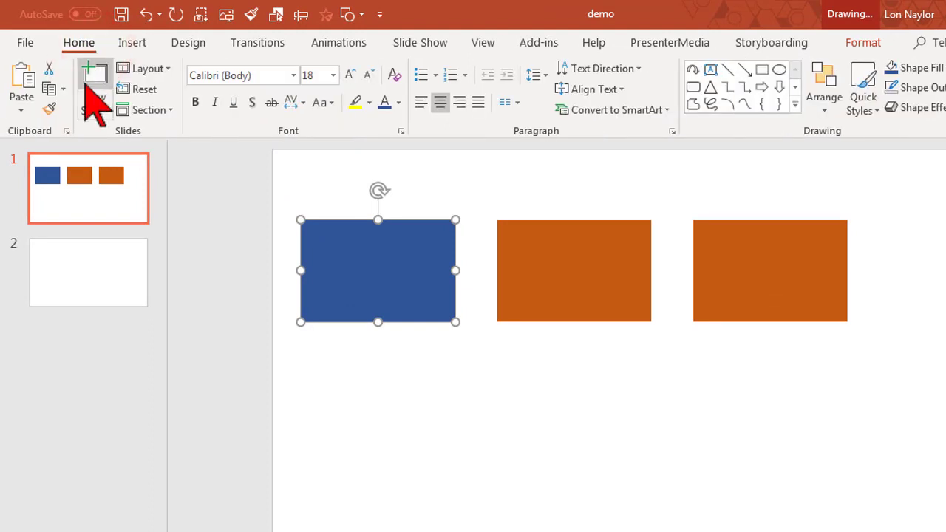
left_click(50, 108)
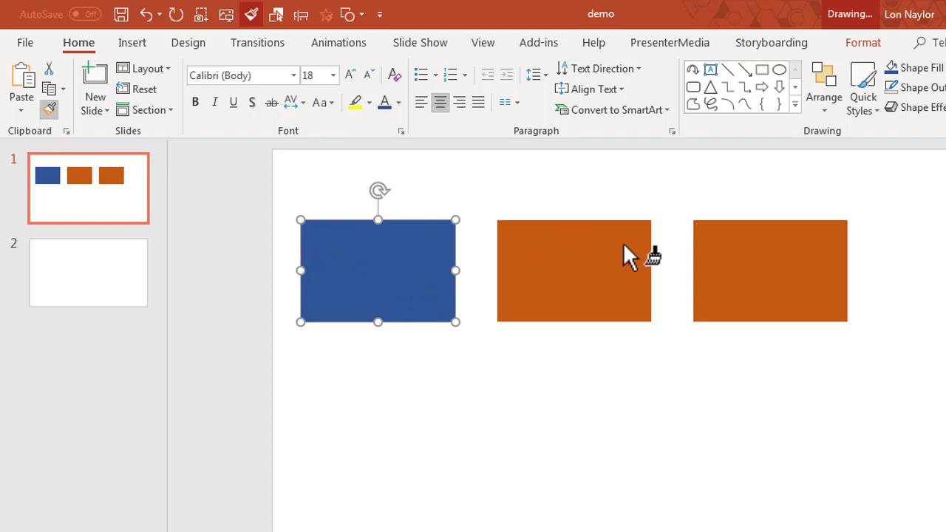
left_click(571, 277)
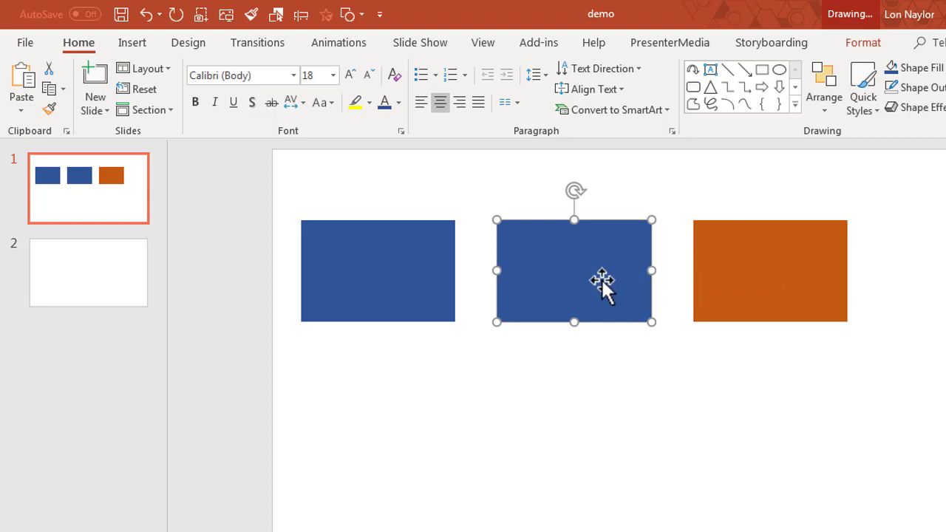
left_click(50, 110)
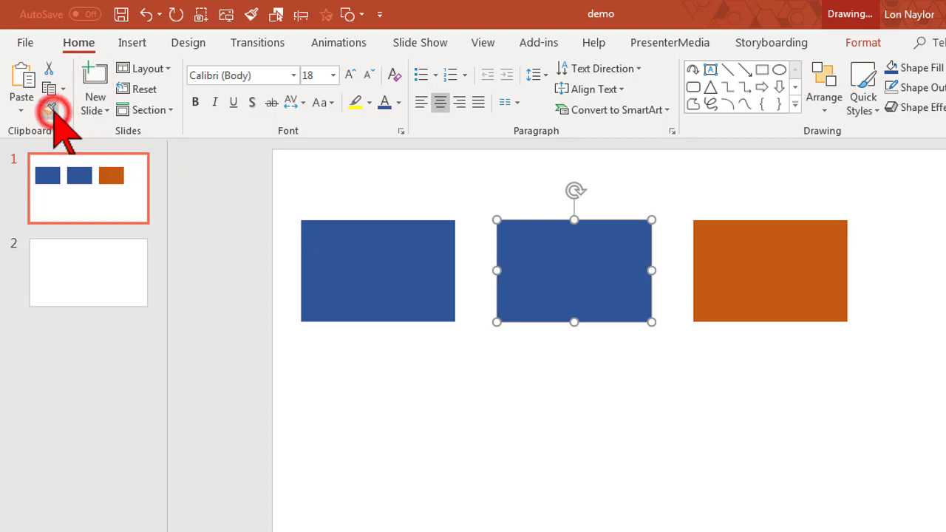
left_click(777, 255)
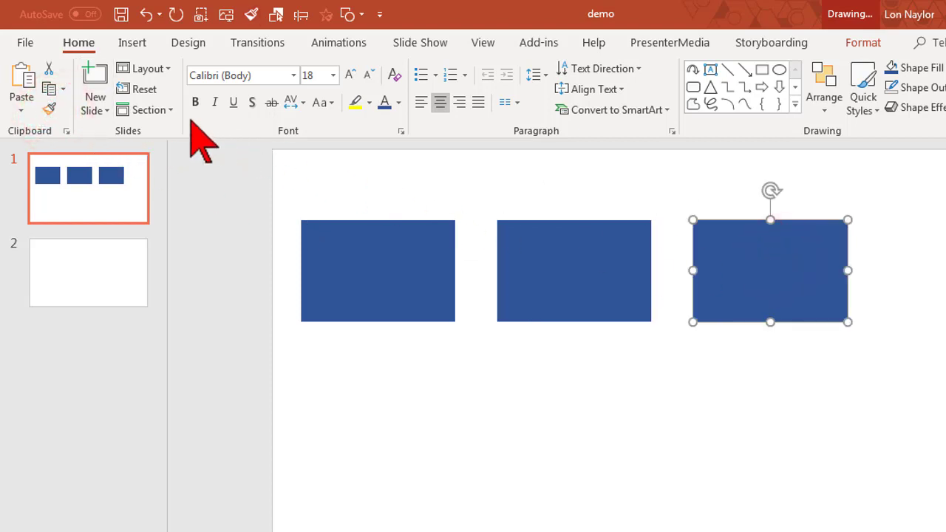
Undo both copied fills and lock Format Painter on with the blue first rectangle selected.
left_click(147, 15)
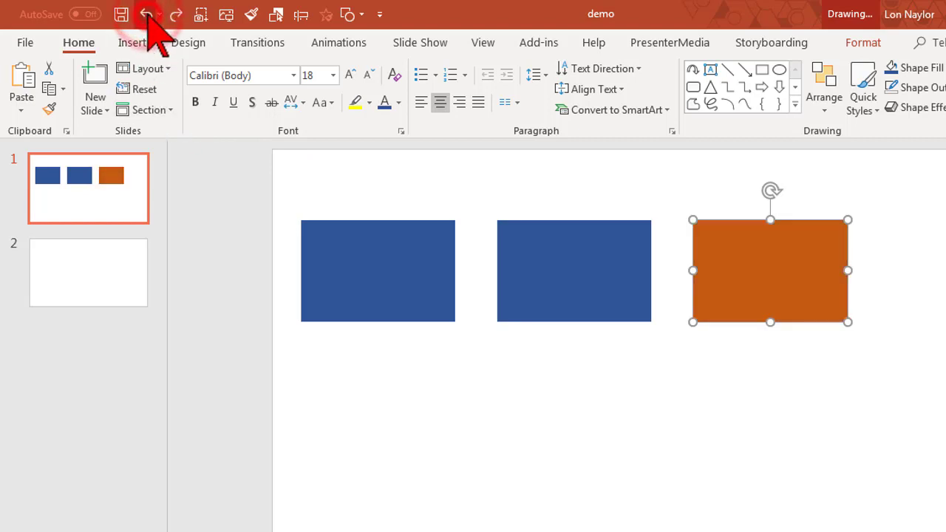
left_click(147, 15)
left_click(358, 257)
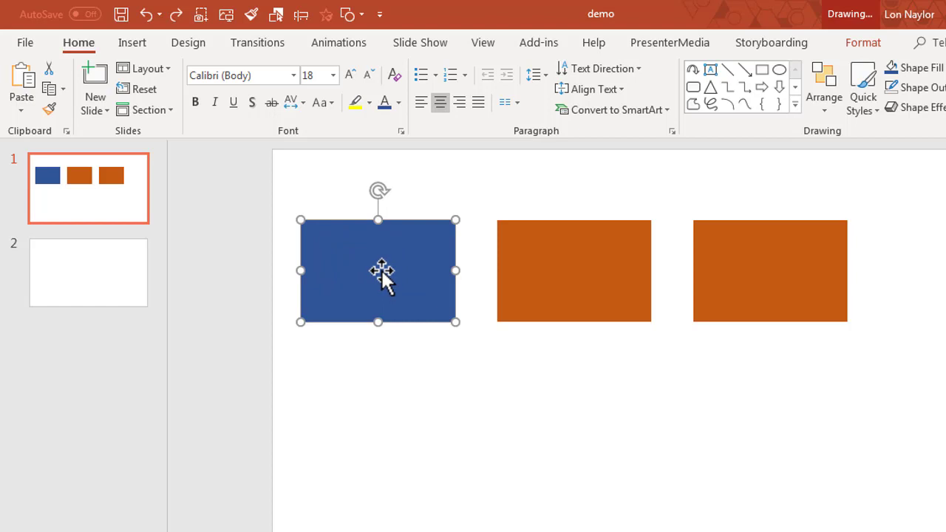
double_click(49, 108)
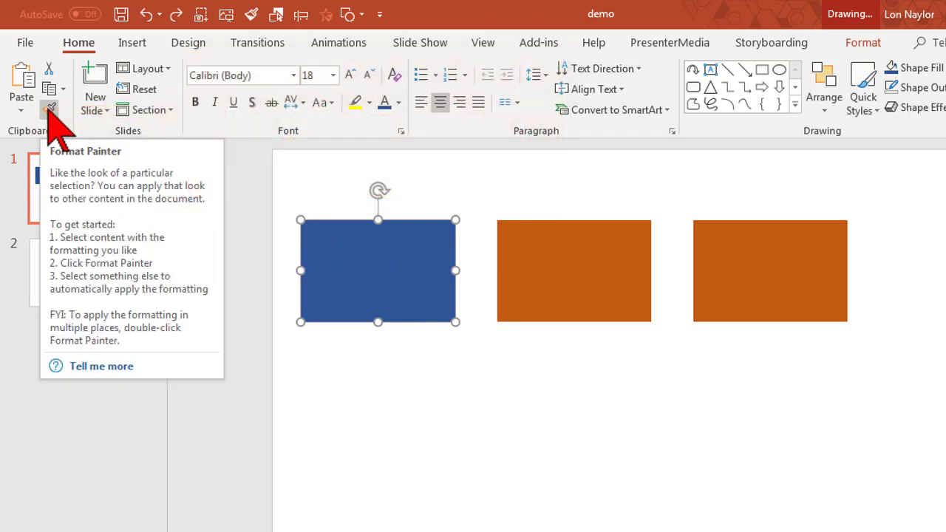
double_click(49, 109)
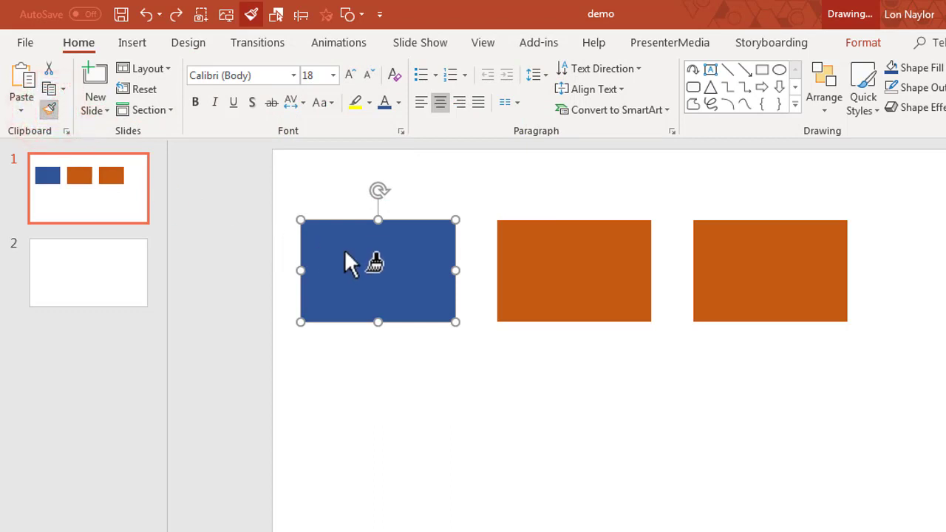
Paint the blue fill onto the middle and right rectangles, then end Format Painter with Esc.
left_click(537, 259)
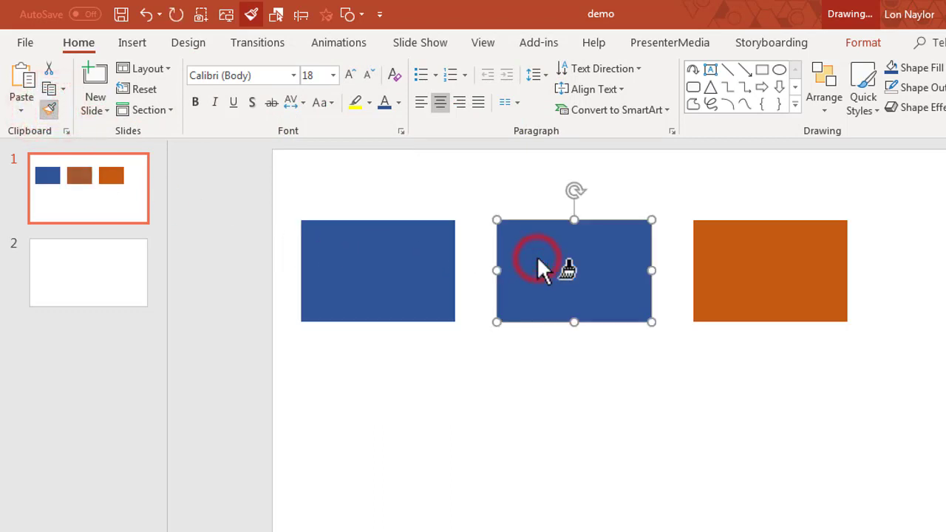
left_click(764, 256)
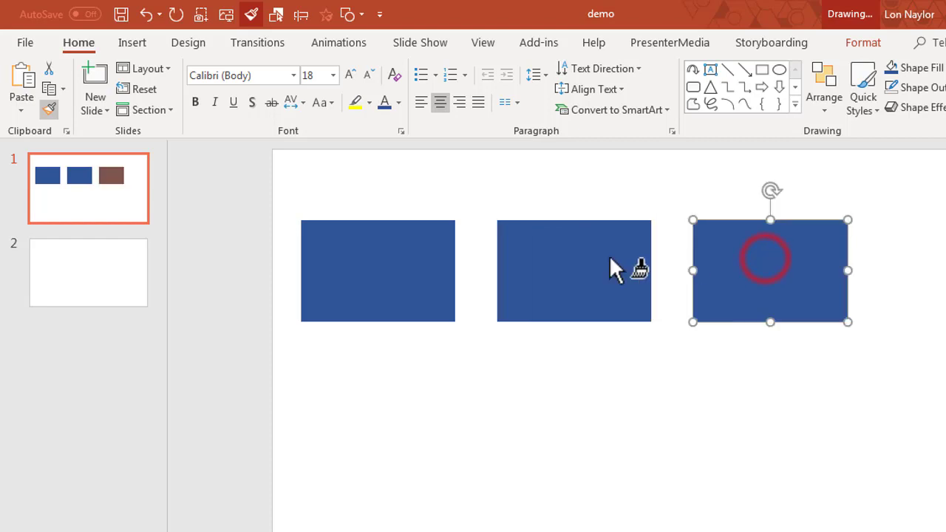
left_click(98, 274)
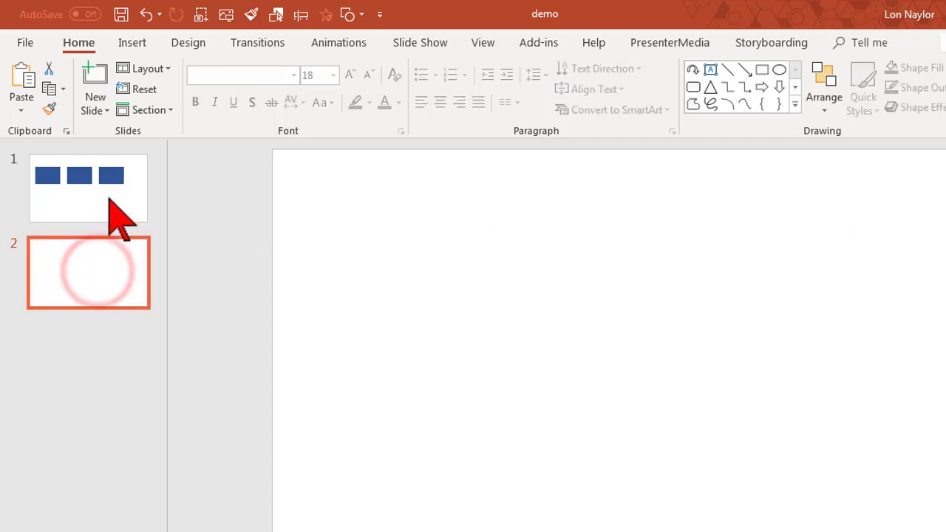
left_click(108, 195)
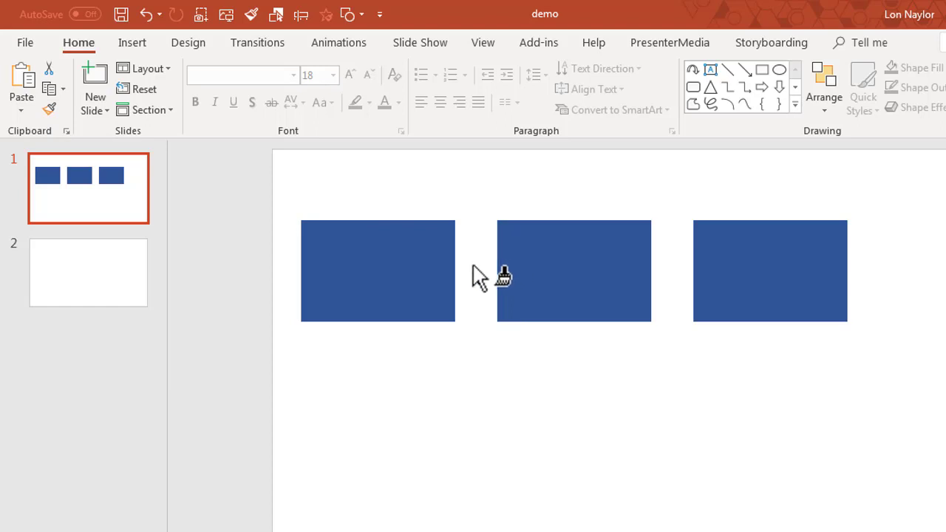
key("Escape")
Give the left rectangle a Fly In animation and pick it up with Animation Painter.
left_click(372, 289)
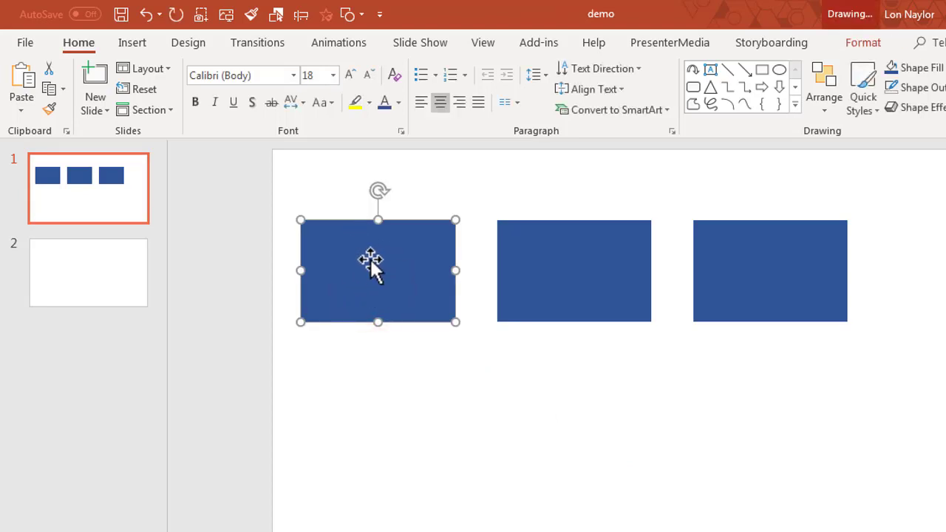
left_click(325, 45)
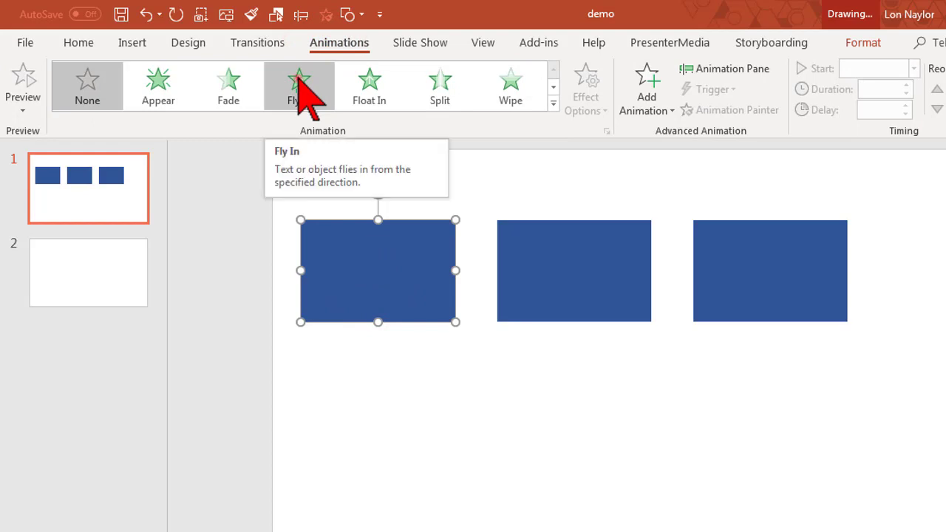
left_click(300, 81)
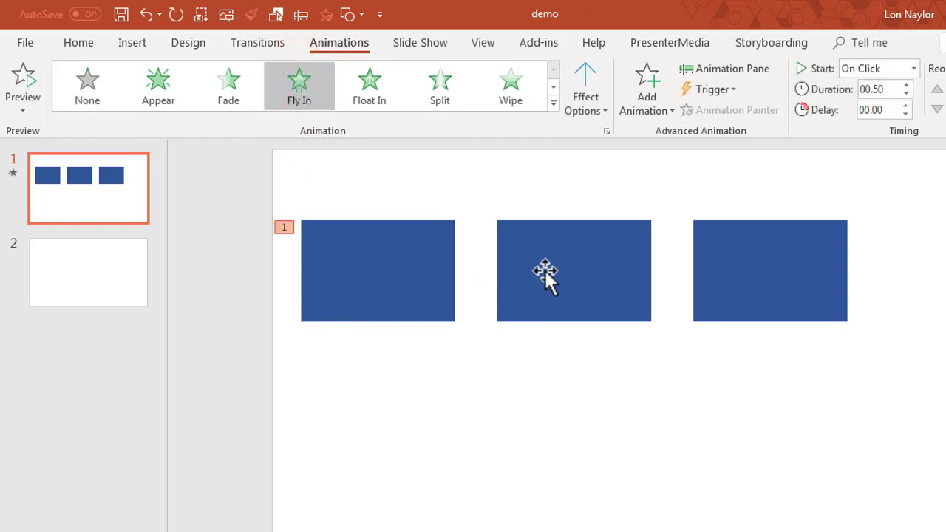
left_click(382, 270)
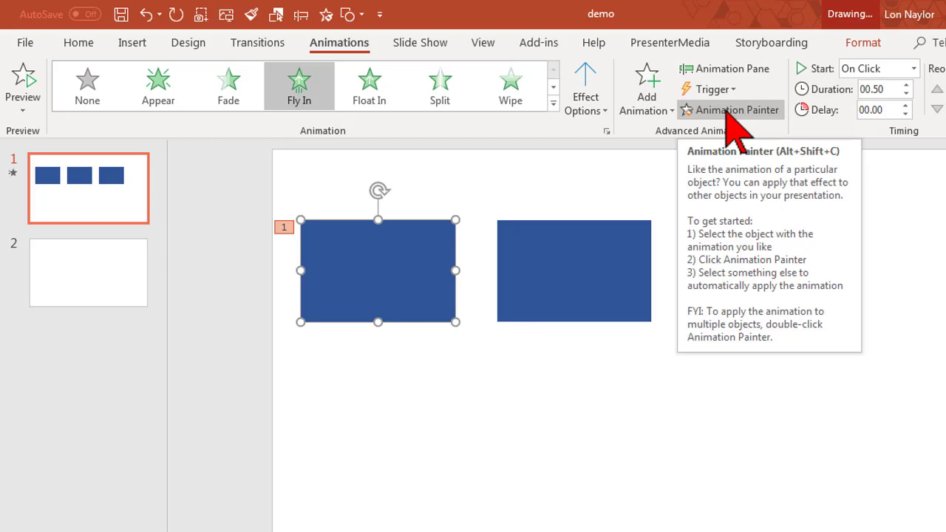
left_click(725, 110)
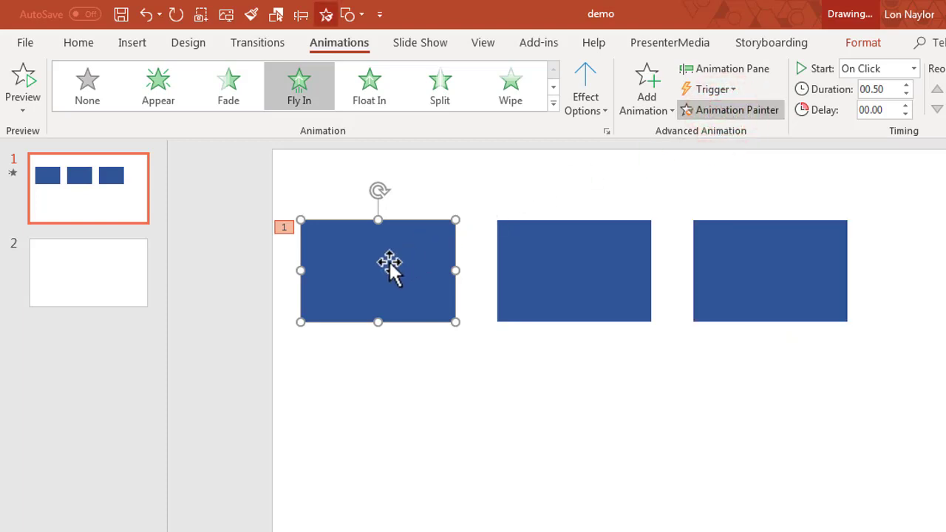
After undoing a stray paint, copy the Fly In animation onto the middle and right rectangles.
left_click(574, 269)
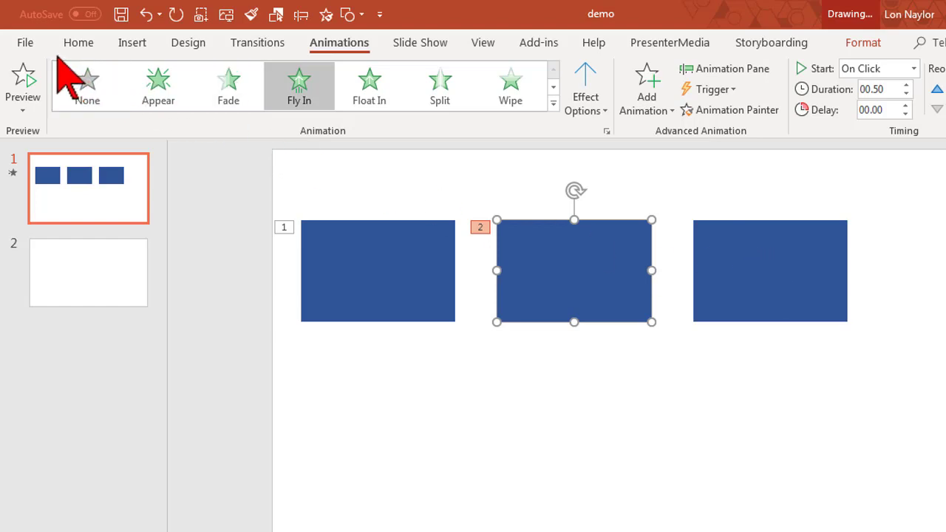
left_click(146, 14)
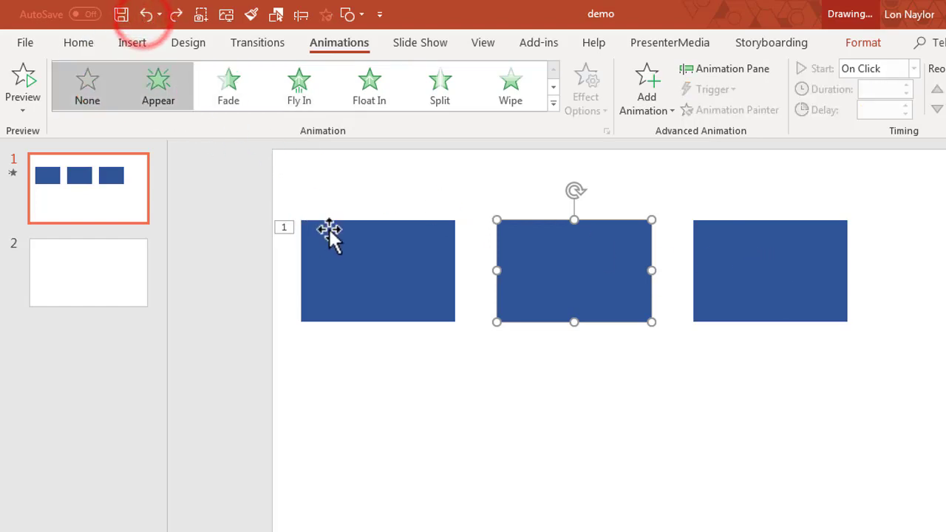
left_click(334, 248)
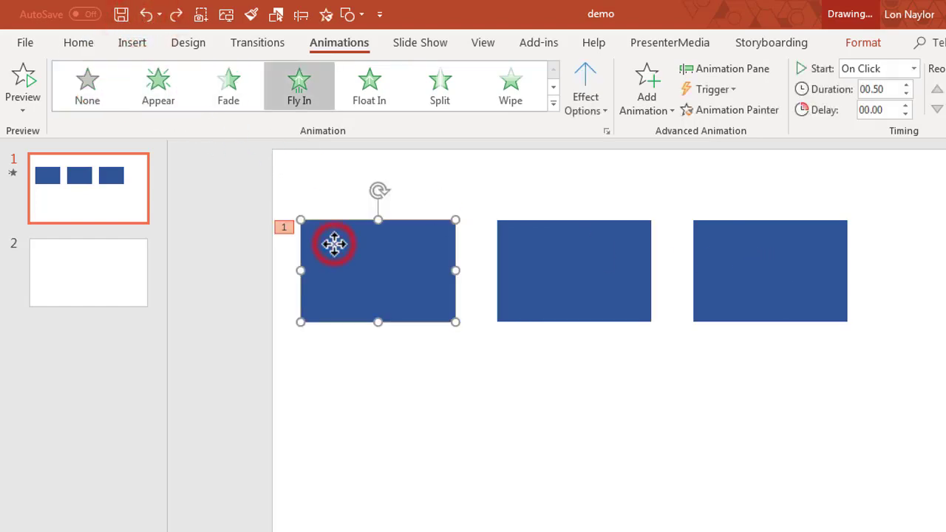
left_click(711, 113)
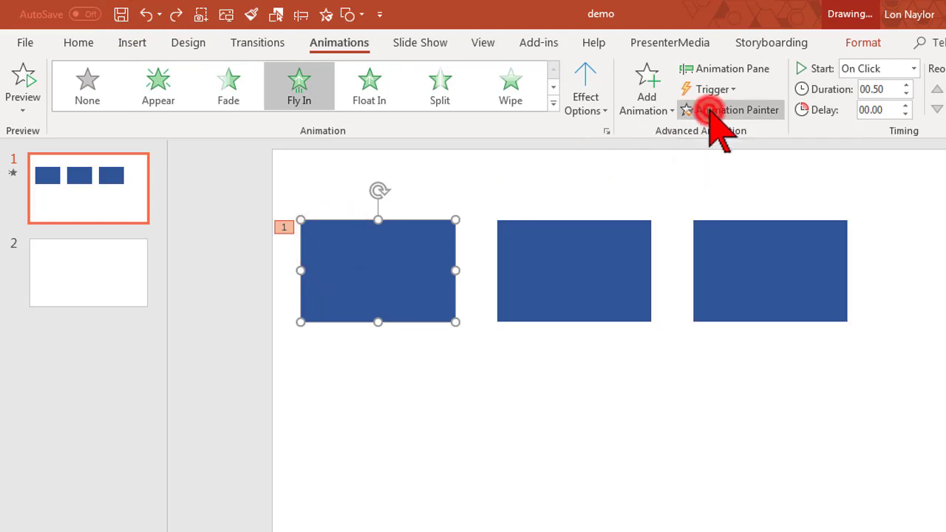
left_click(590, 265)
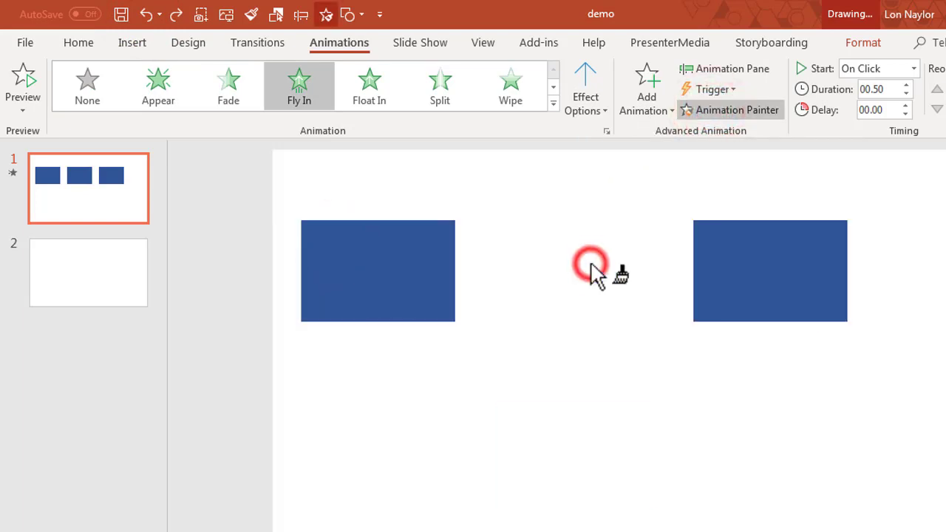
left_click(745, 272)
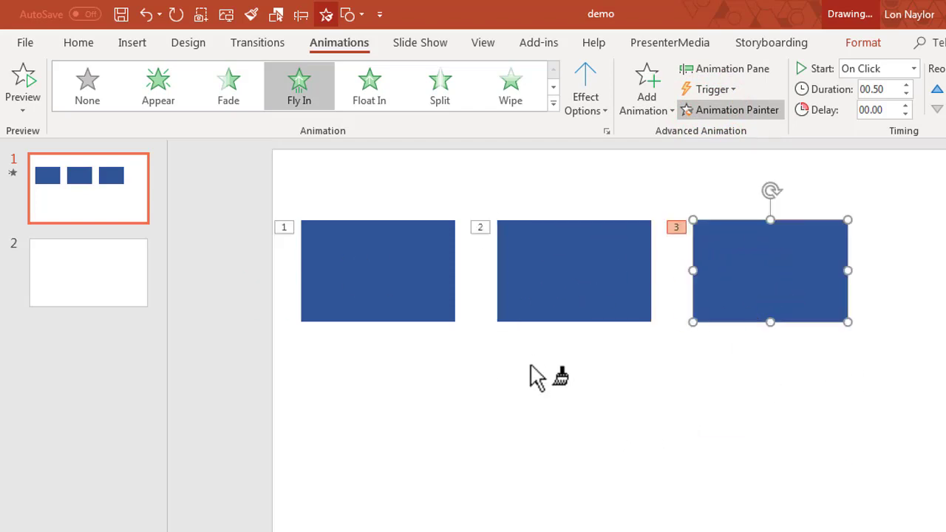
left_click(806, 348)
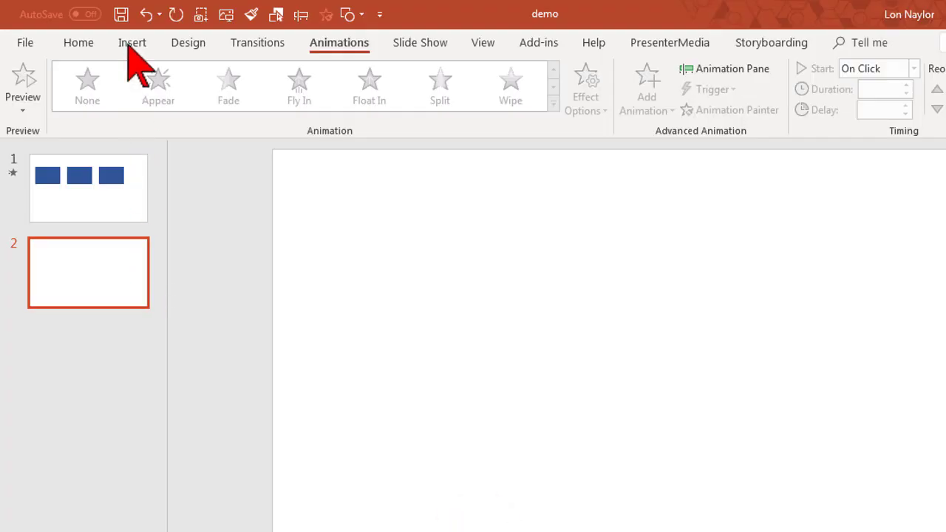
Insert the Maggie 7 photo from 1. WIDESCREEN > widescreens onto slide 2.
left_click(130, 44)
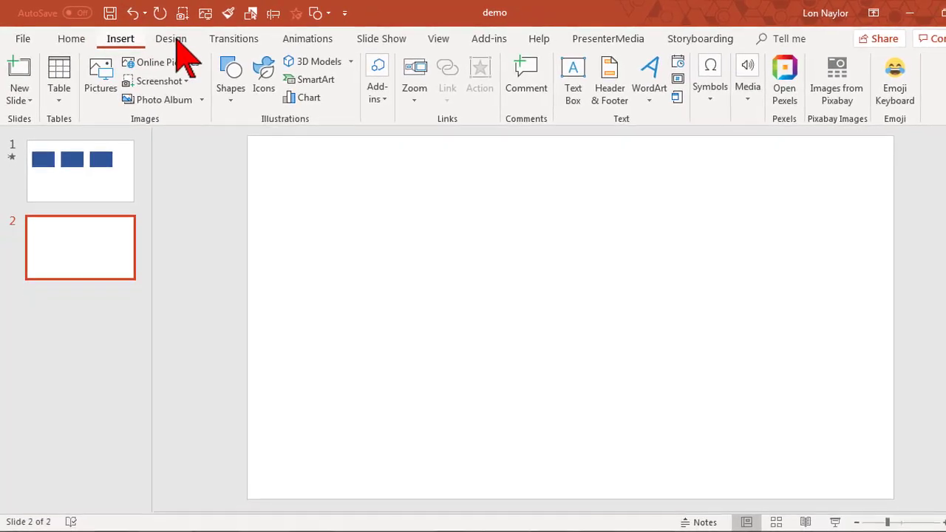
left_click(102, 74)
double_click(262, 167)
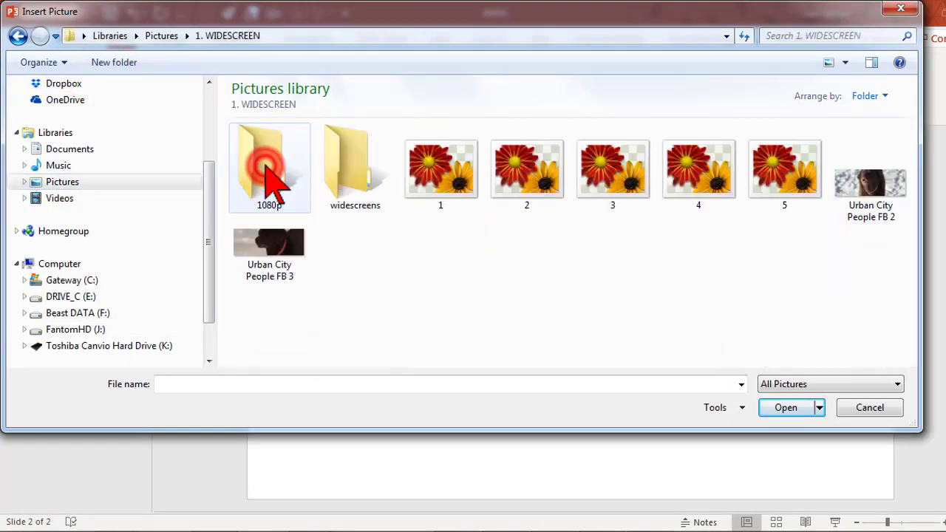
double_click(348, 171)
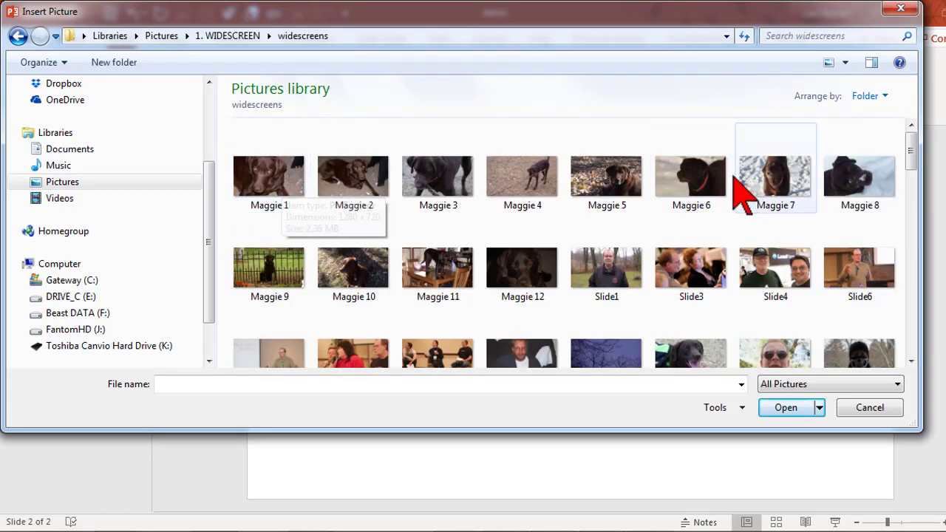
left_click(781, 178)
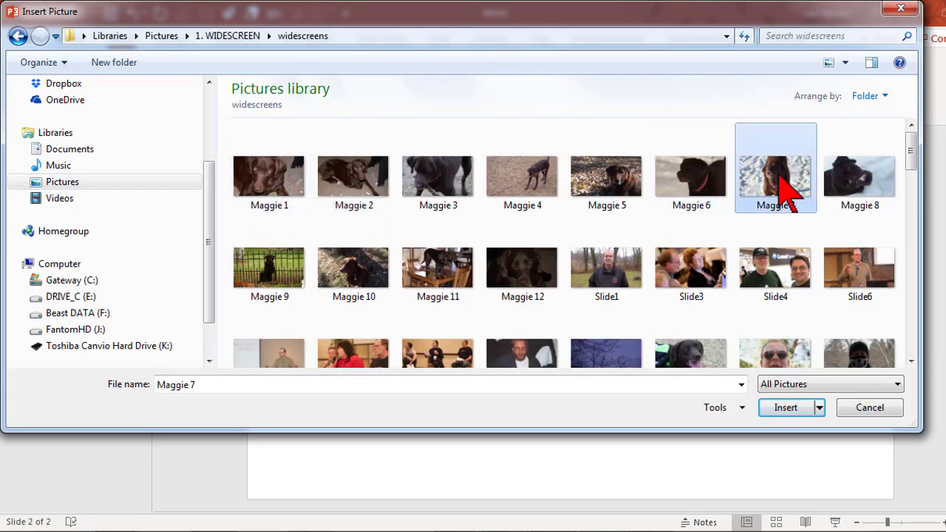
left_click(782, 408)
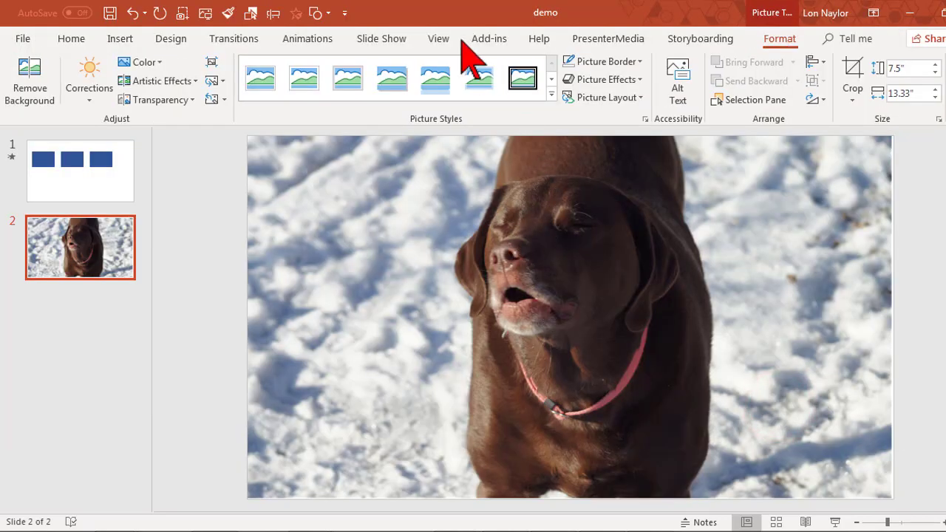
Open Format Picture settings for the dog photo and nudge it slightly.
left_click(467, 234)
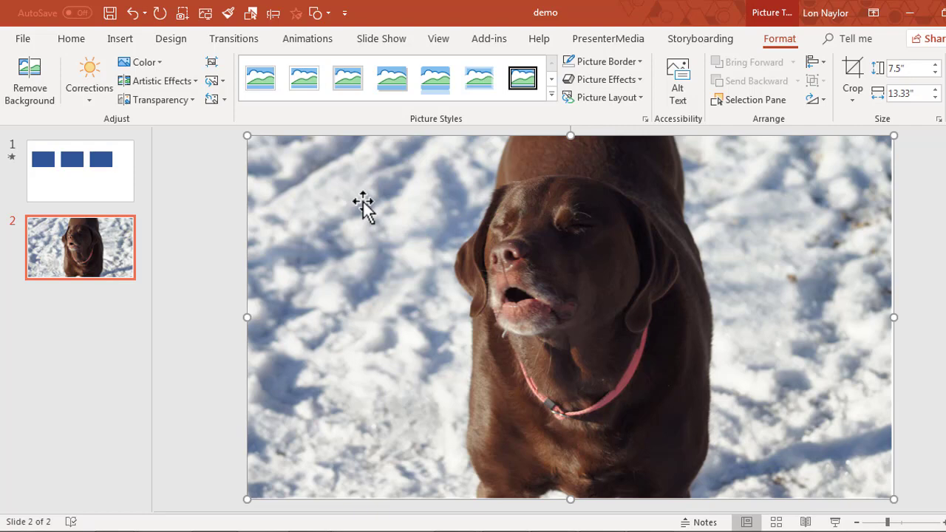
right_click(363, 201)
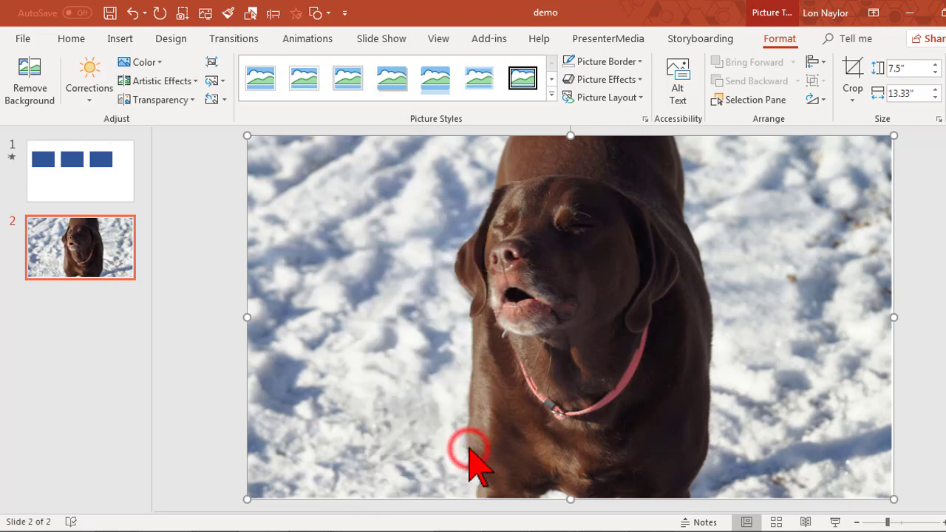
left_click(467, 448)
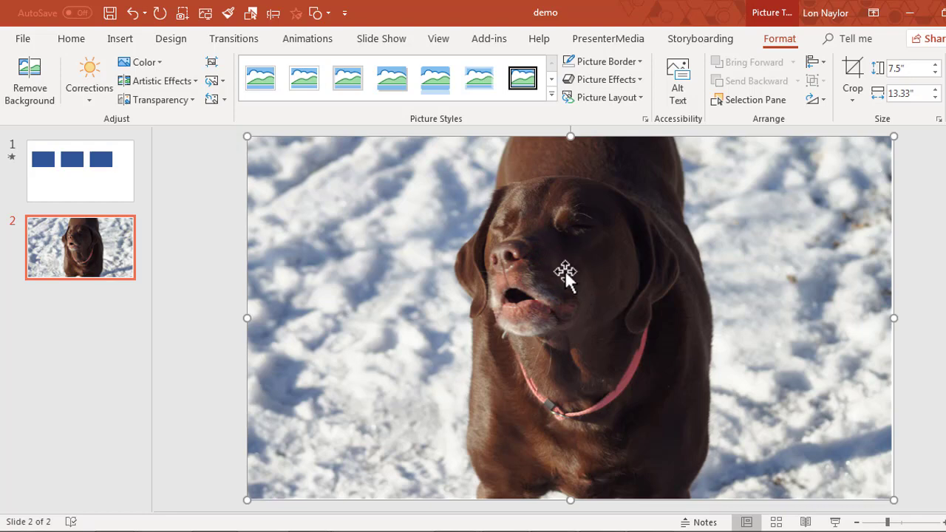
left_click_drag(544, 260, 545, 259)
Browse the Picture Format Transparency presets and close them without applying one.
left_click(766, 43)
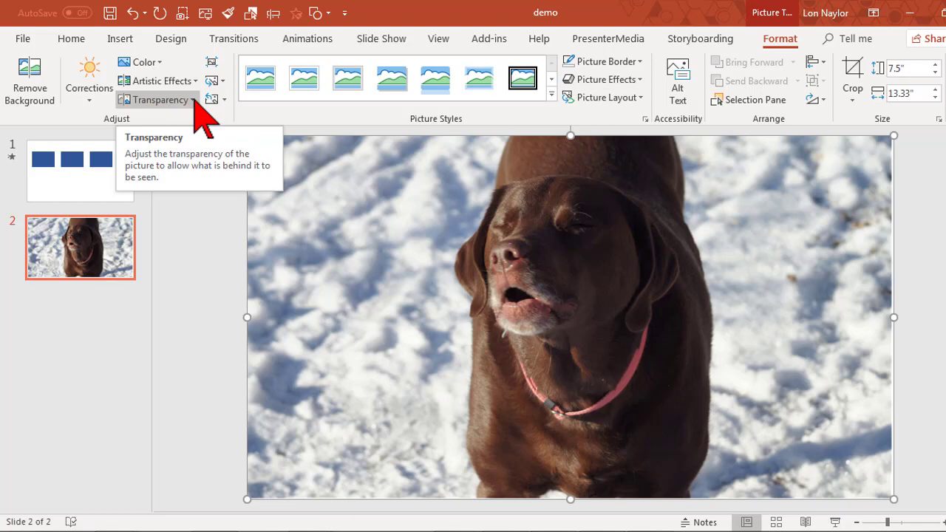
left_click(195, 100)
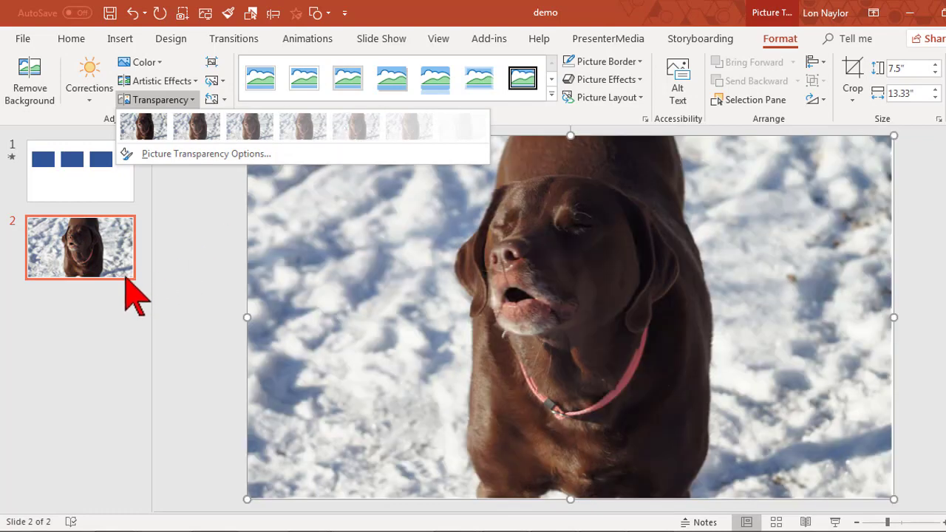
left_click(125, 275)
Set slide 2's background colour to black via Format Background.
right_click(125, 275)
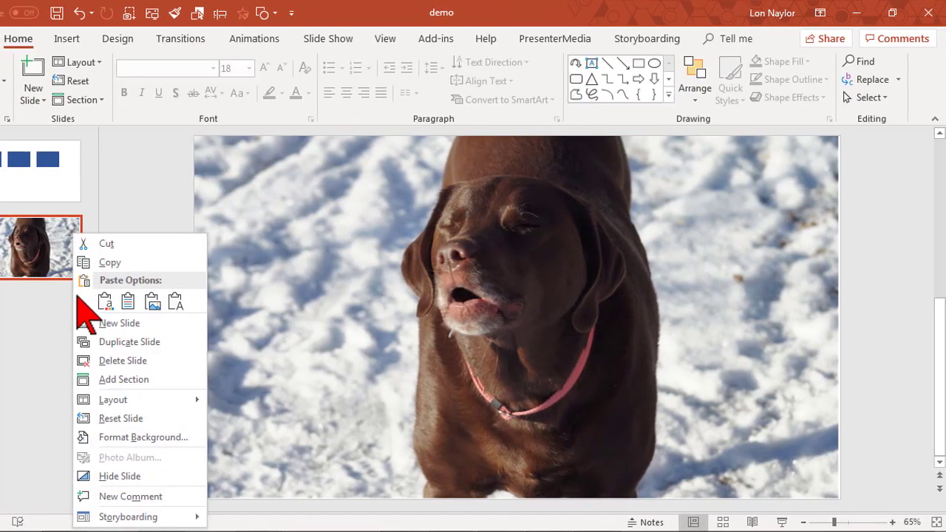
left_click(130, 437)
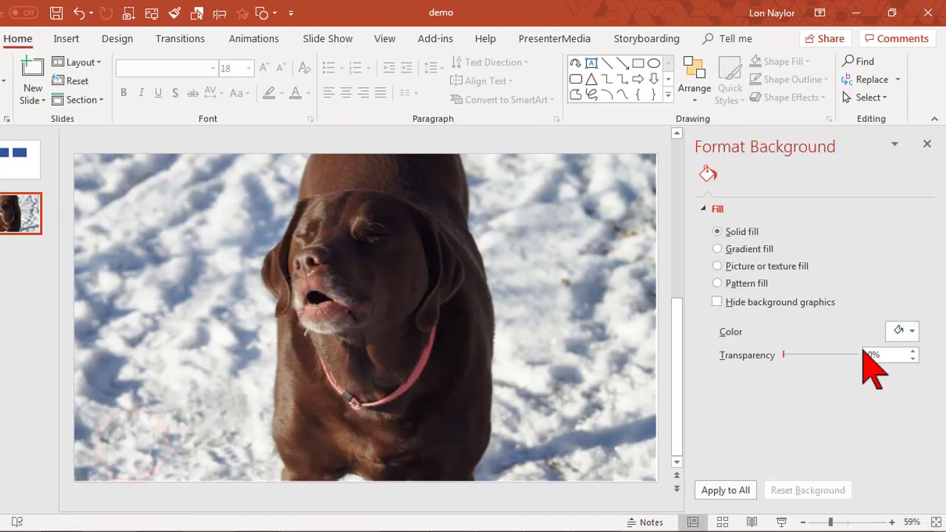
left_click(911, 333)
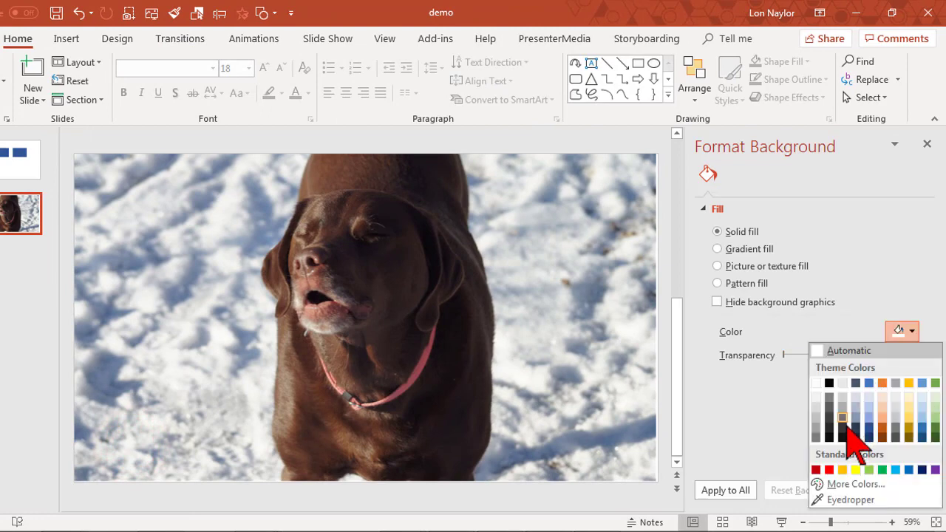
left_click(843, 437)
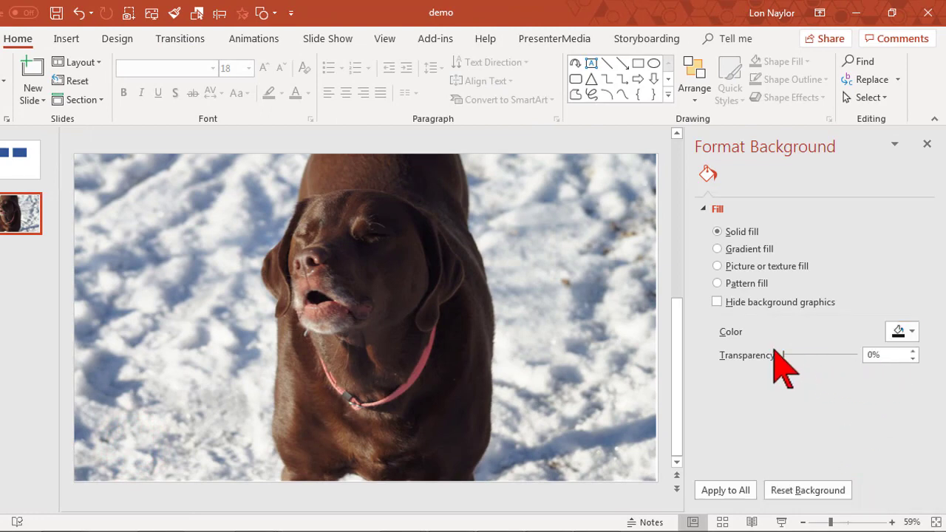
Preview the dog photo's Transparency presets, then close them leaving it fully opaque.
left_click(399, 222)
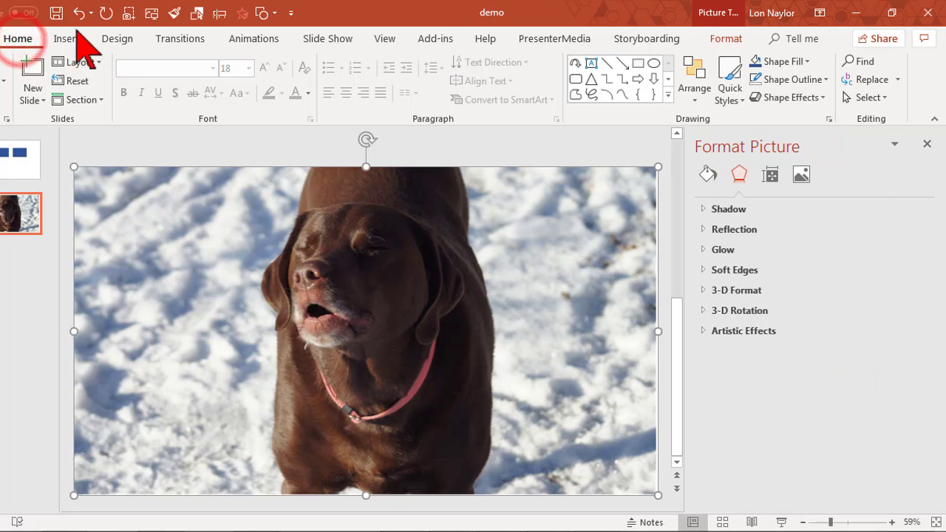
left_click(721, 41)
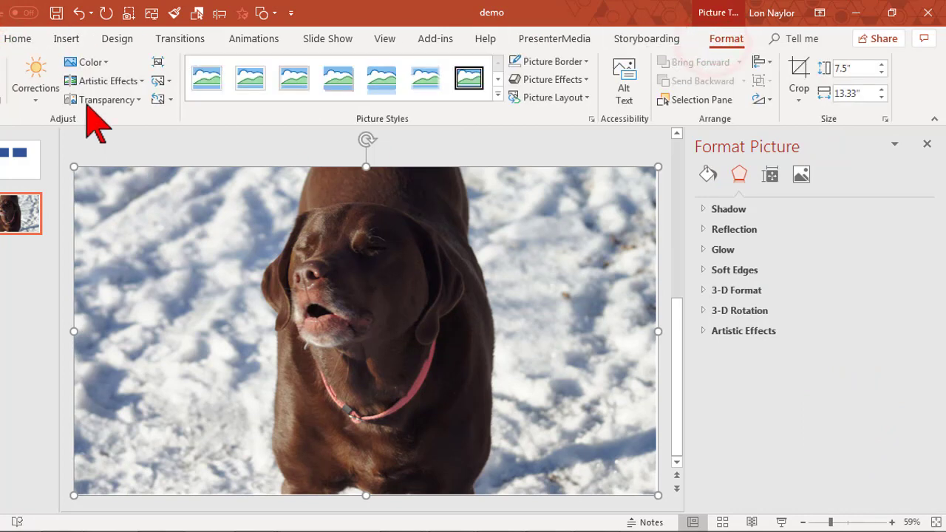
left_click(100, 99)
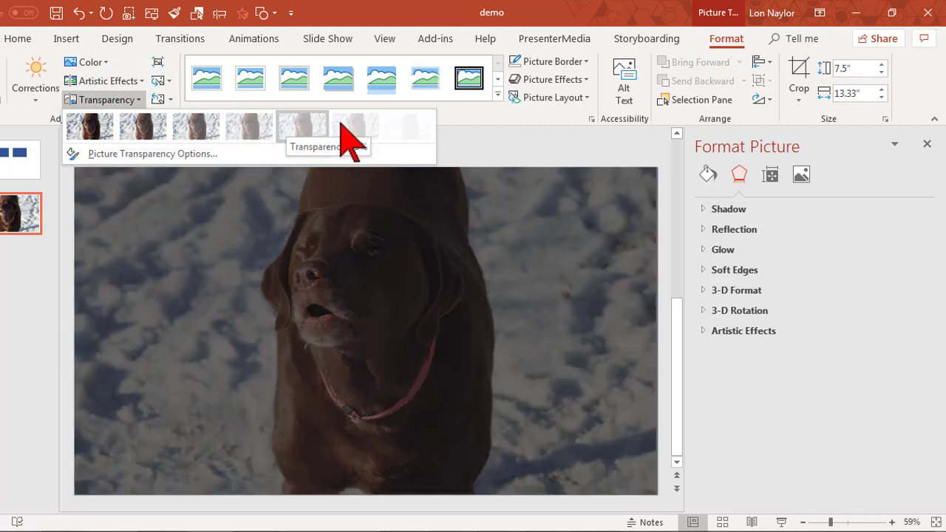
left_click(488, 222)
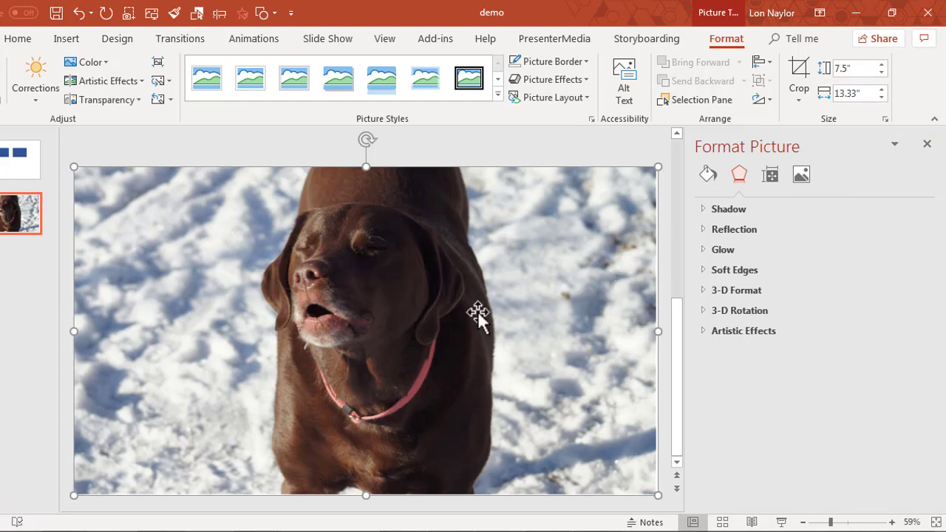
Deselect the photo, go back to slide 1 and select the left blue rectangle.
left_click(42, 294)
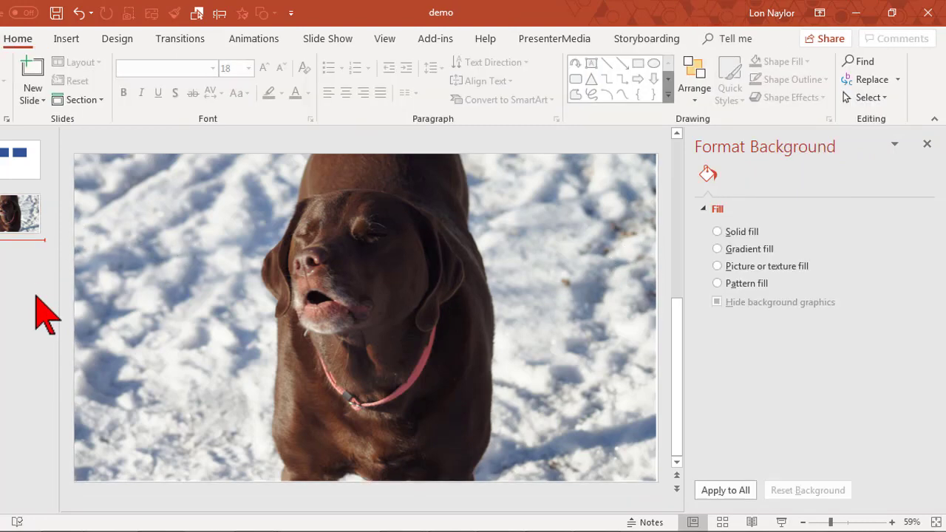
mouse_move(273, 528)
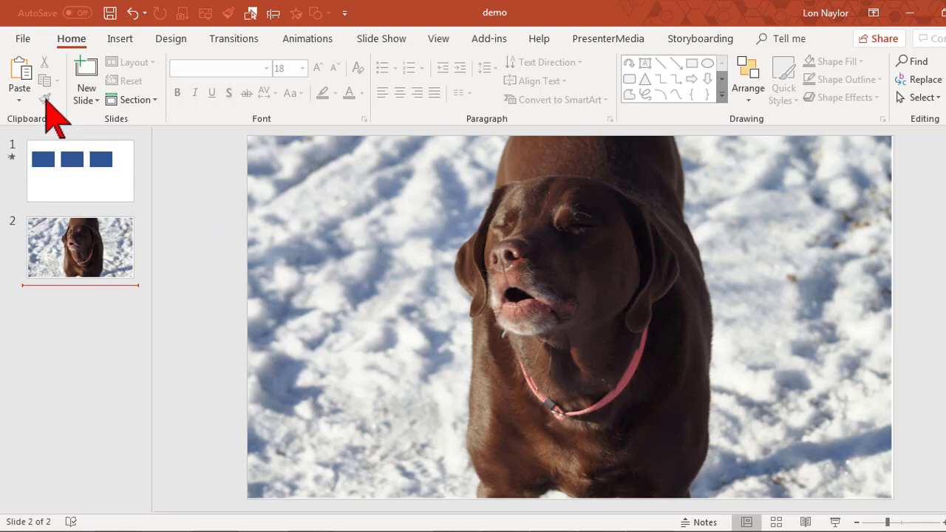
left_click(220, 281)
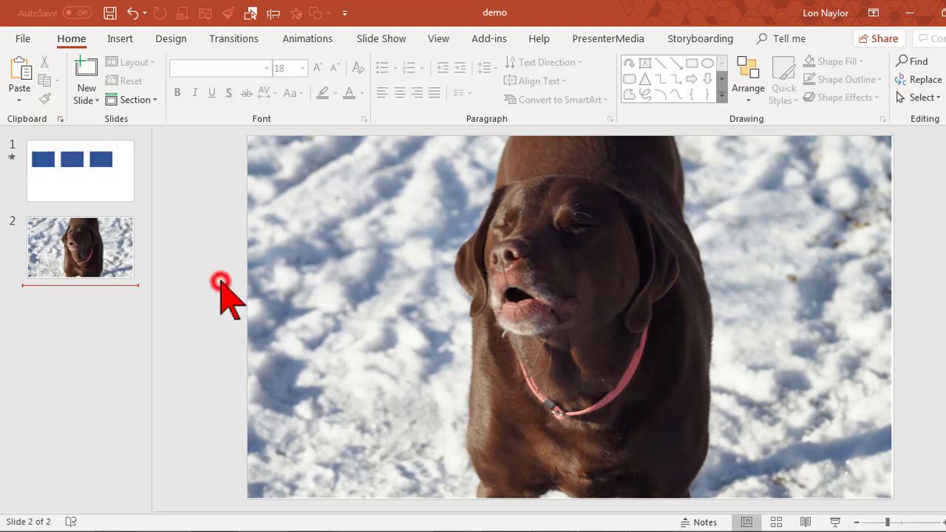
left_click(68, 185)
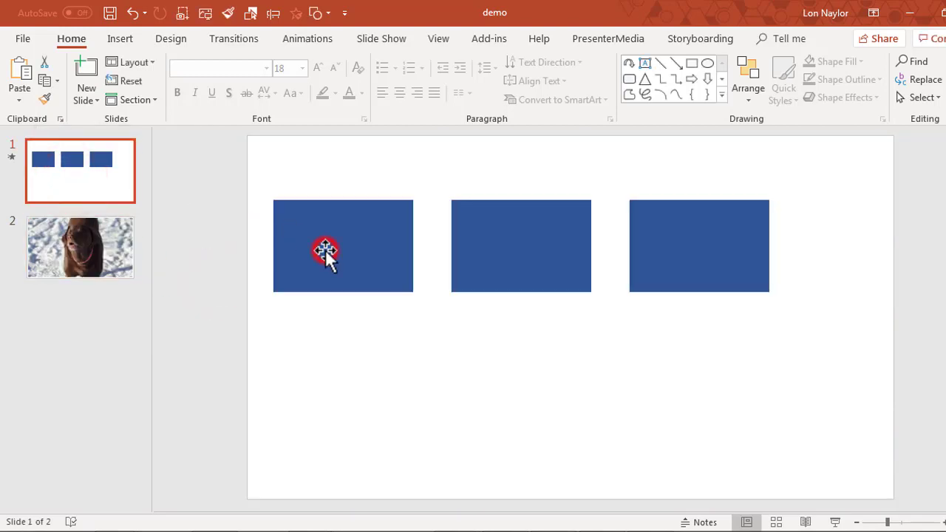
left_click(325, 250)
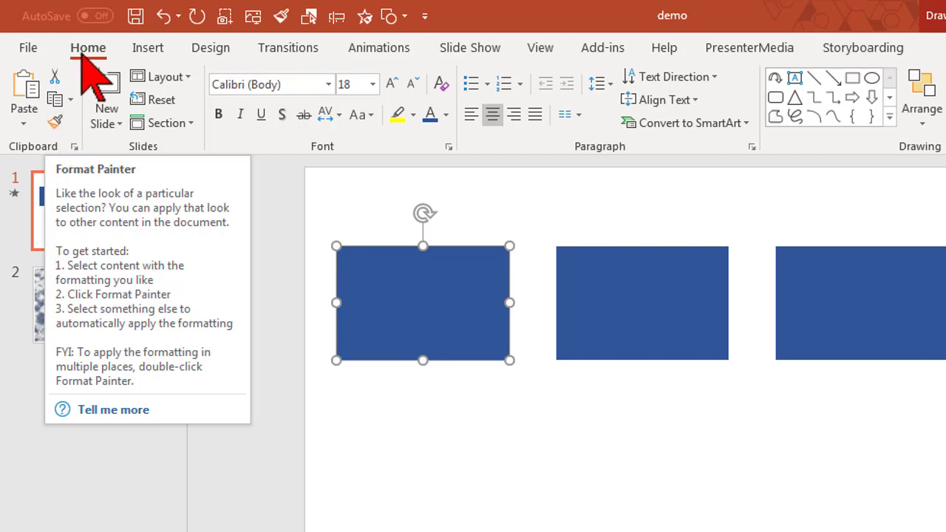
Copy the left rectangle's formatting onto the middle rectangle using the Quick Access Toolbar's Format Painter.
right_click(54, 119)
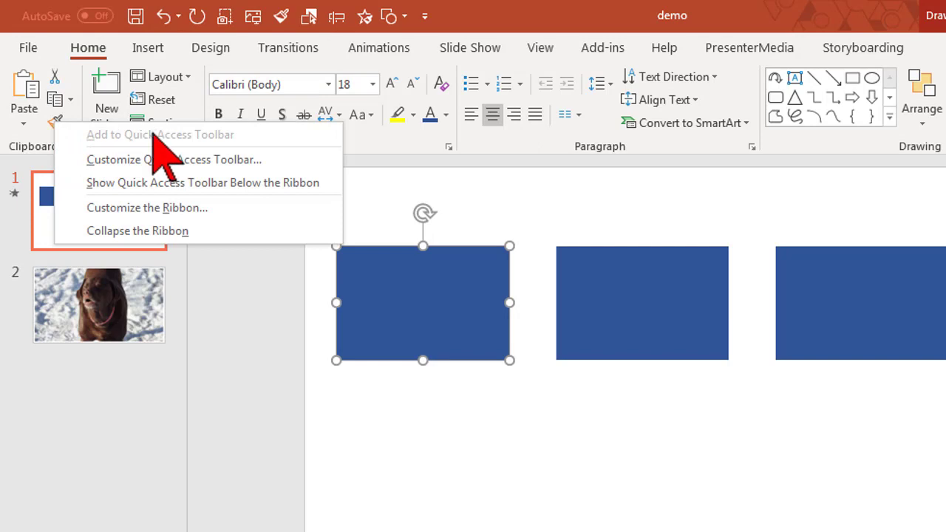
left_click(474, 9)
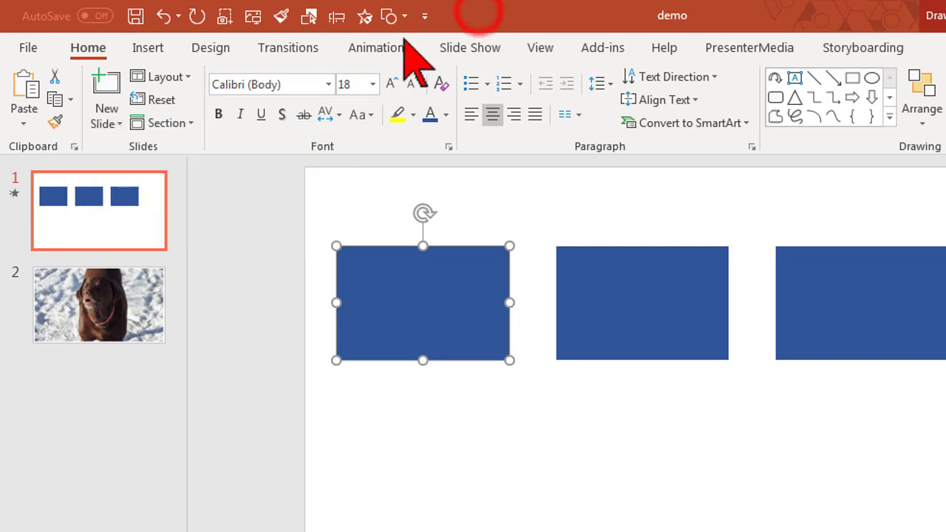
left_click(378, 47)
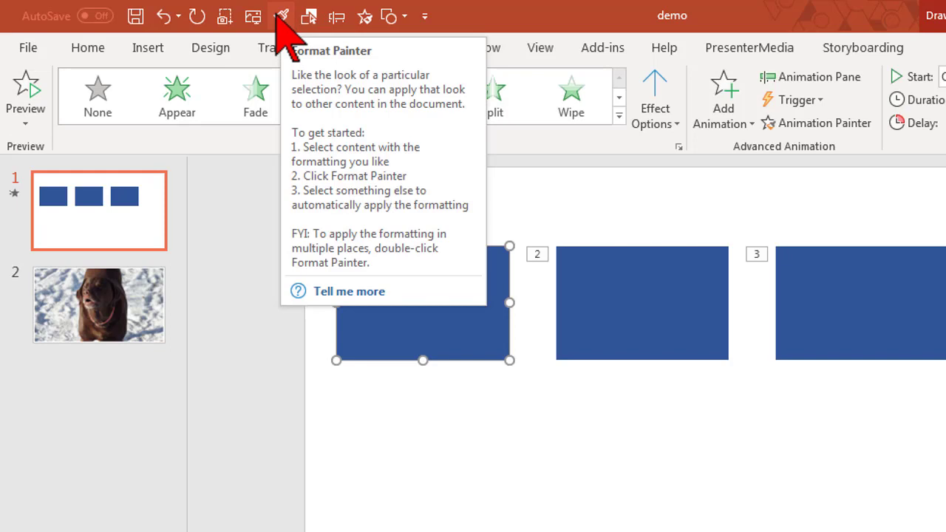
left_click(279, 16)
left_click(646, 303)
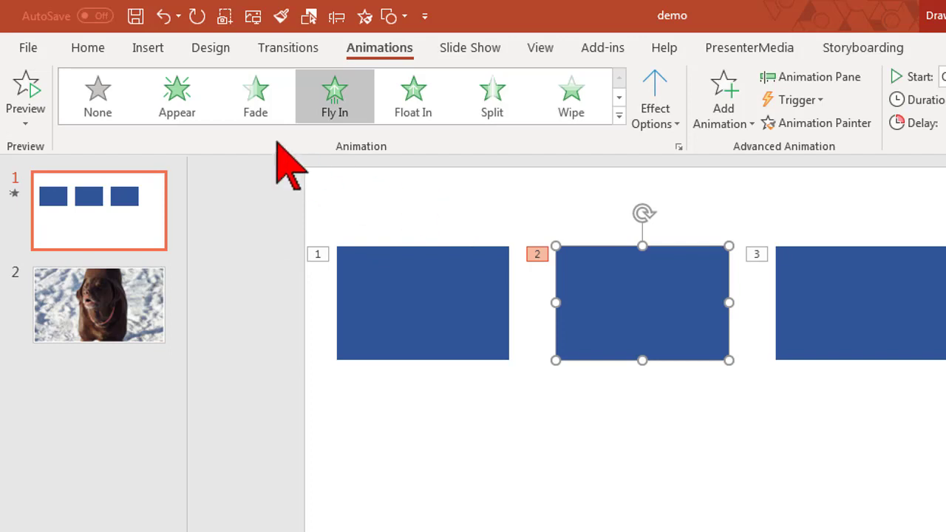
Show the Selection Pane from Home > Select and click each rectangle to identify Rectangles 9–11.
left_click(88, 49)
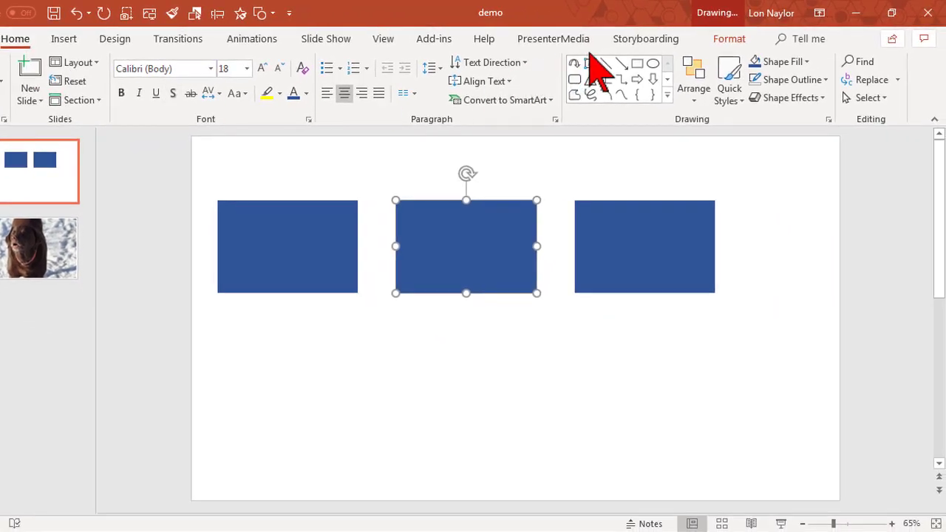
left_click(884, 99)
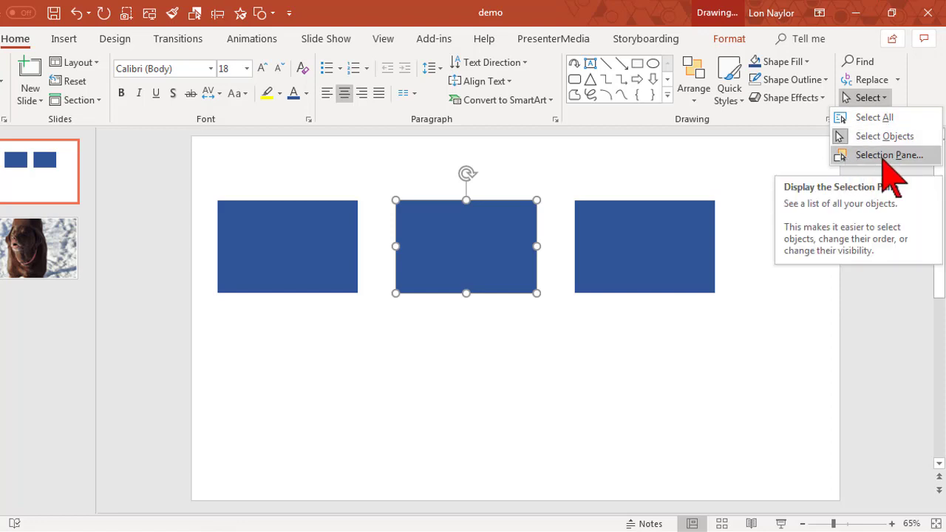
left_click(881, 157)
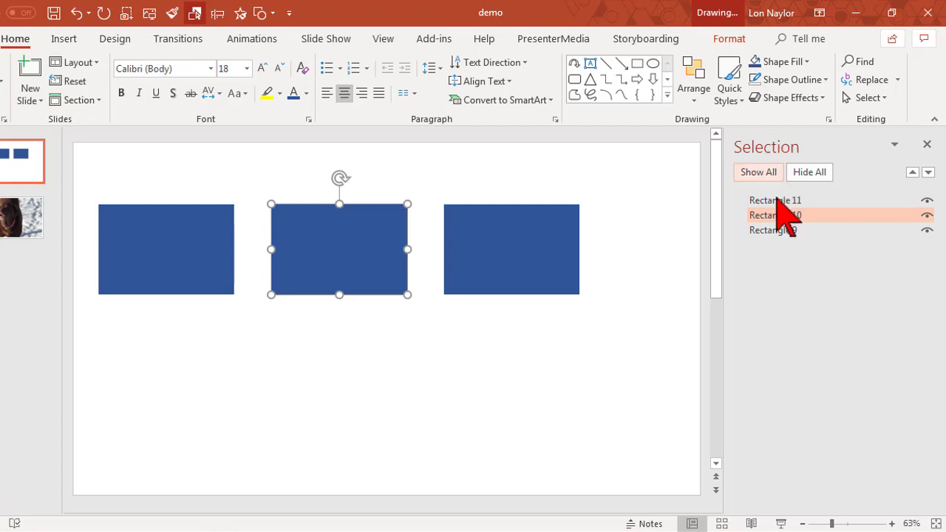
left_click(562, 235)
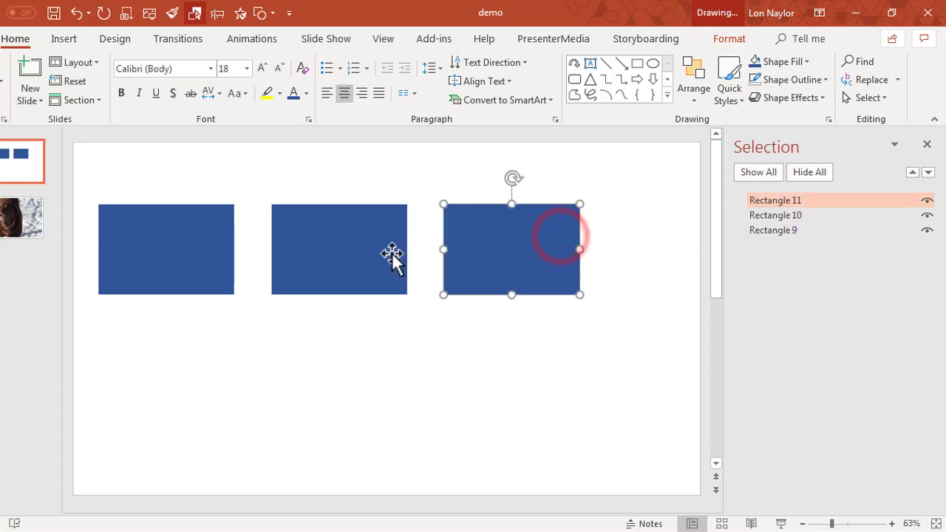
left_click(362, 258)
left_click(220, 251)
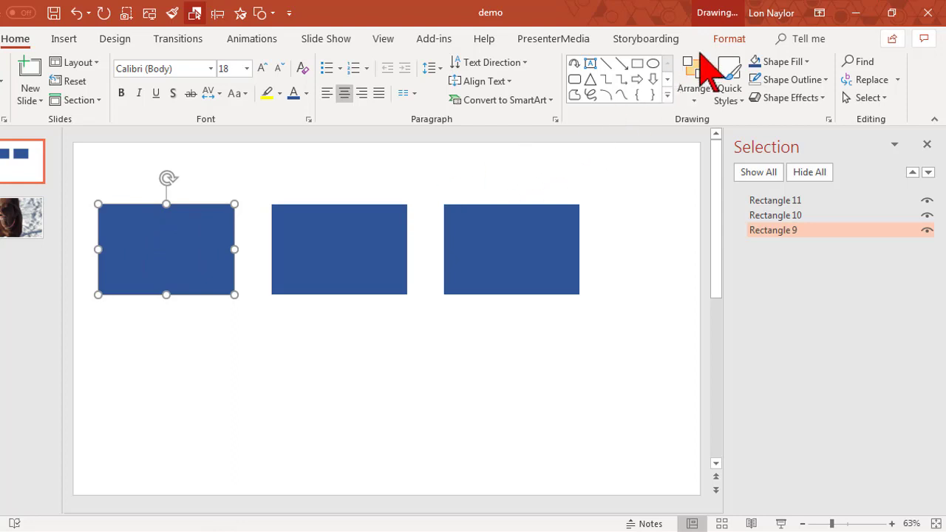
On the Drawing Tools Format tab, bring up the Quick Access Toolbar options for Selection Pane.
left_click(738, 38)
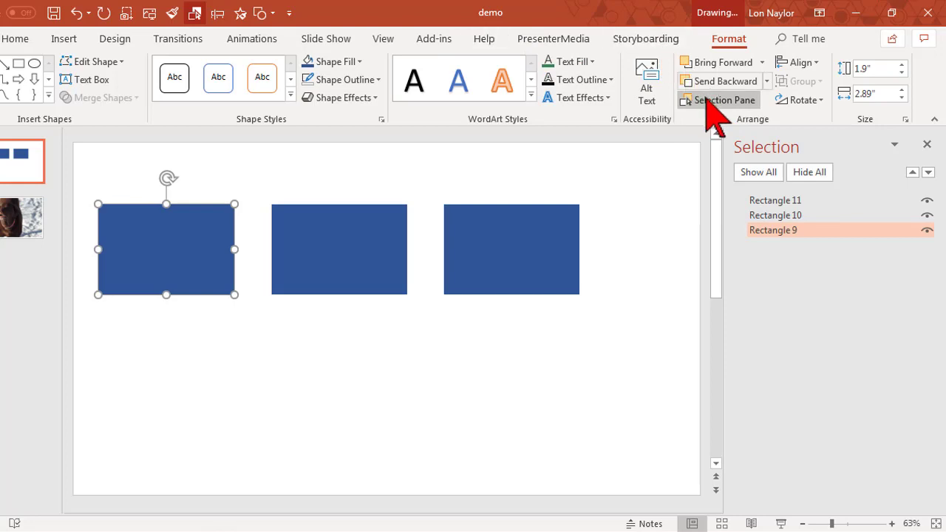
right_click(706, 103)
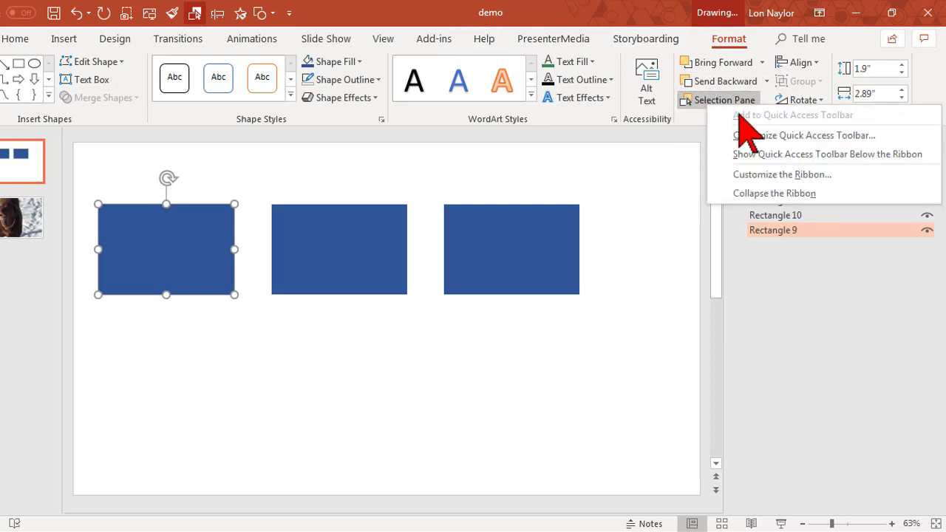
Close the Selection Pane, then toggle it on and off twice from the Quick Access Toolbar.
left_click(657, 202)
left_click(924, 145)
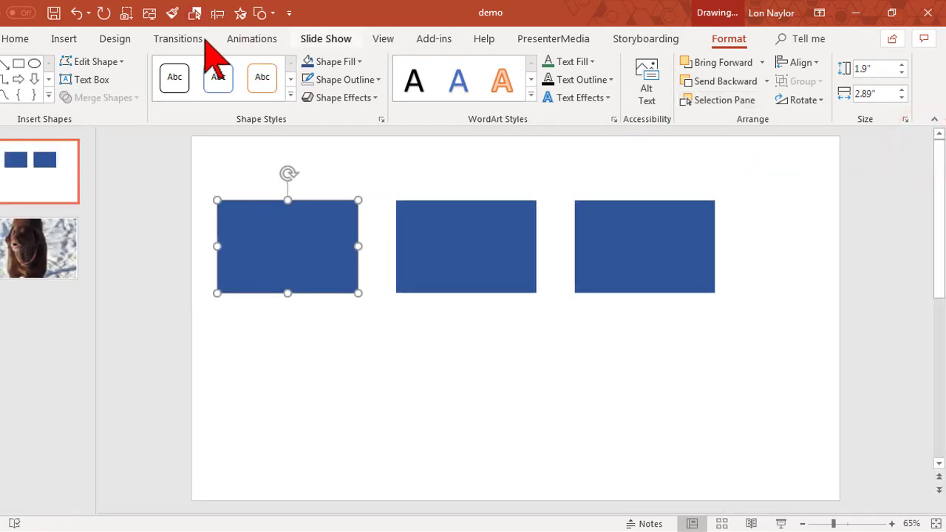
left_click(184, 38)
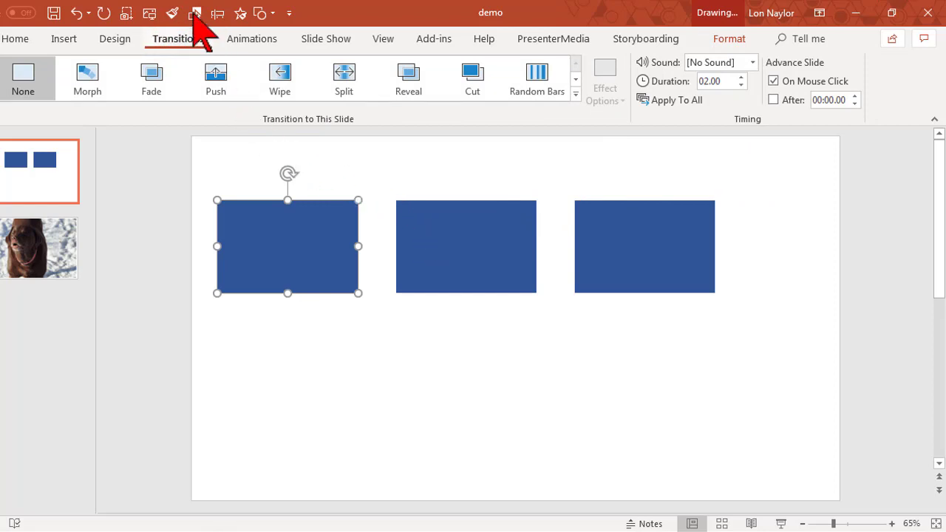
left_click(196, 14)
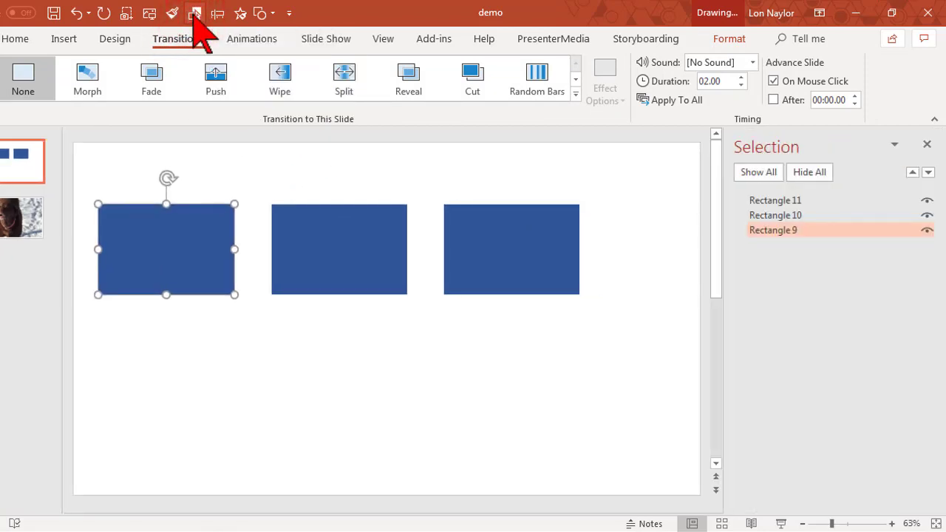
left_click(196, 14)
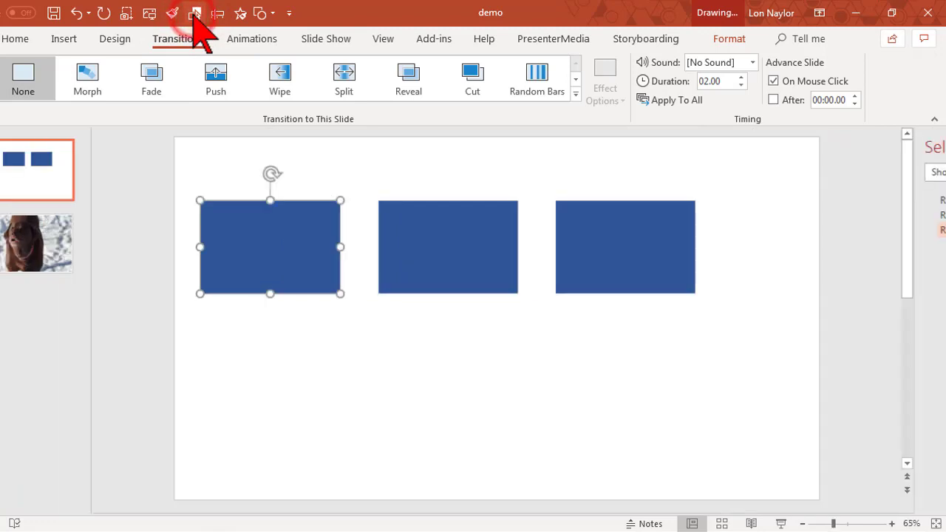
left_click(195, 14)
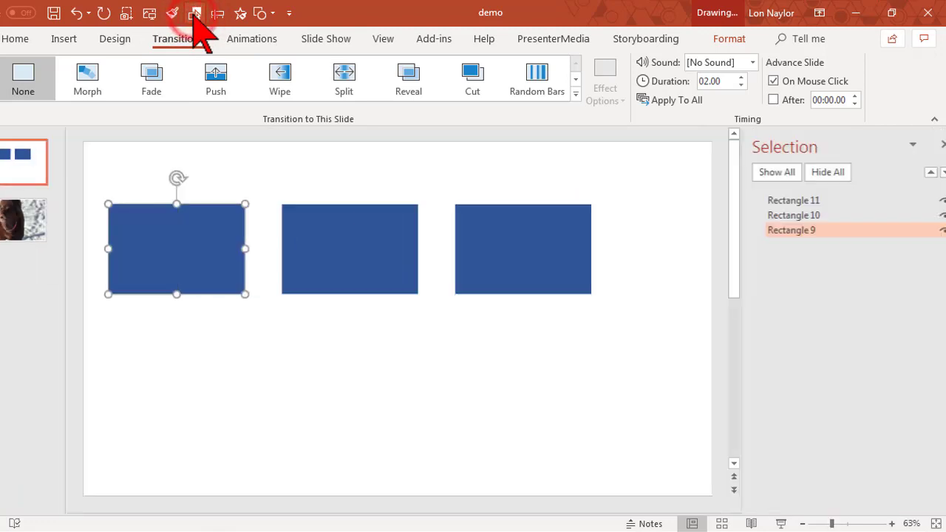
left_click(196, 13)
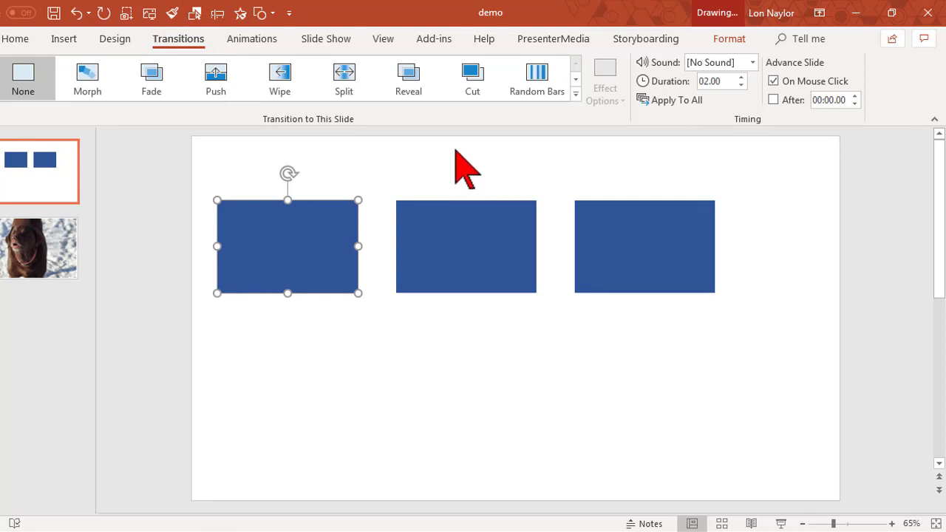
Select the middle rectangle, reopen and close the Selection Pane from Format, then deselect everything.
left_click(16, 38)
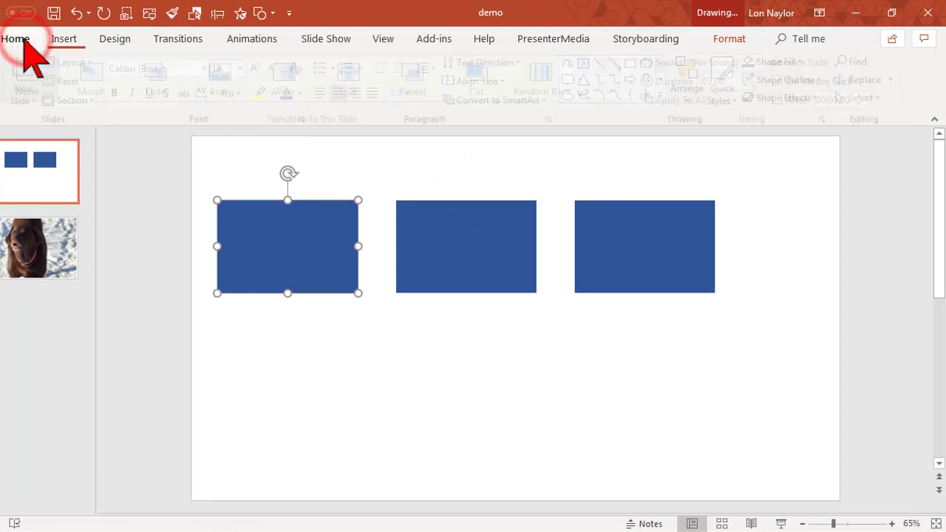
left_click(872, 97)
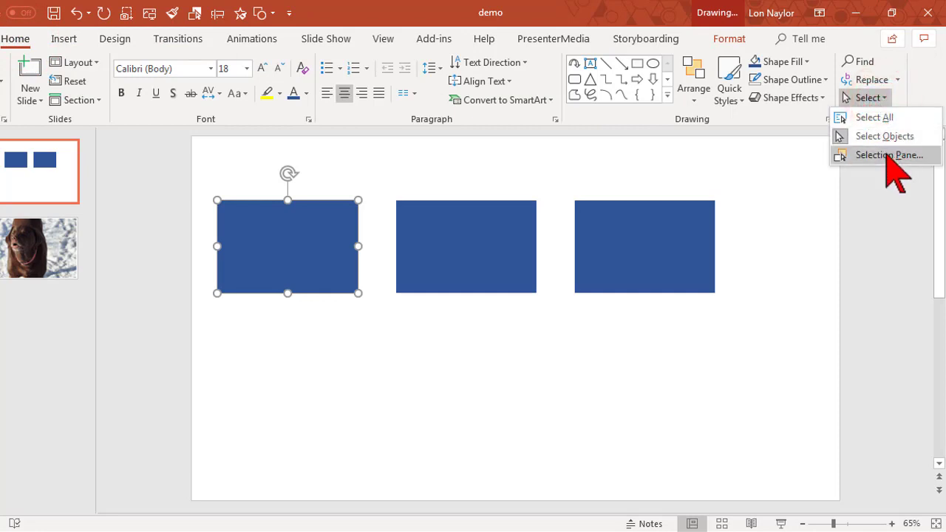
left_click(470, 228)
left_click(471, 228)
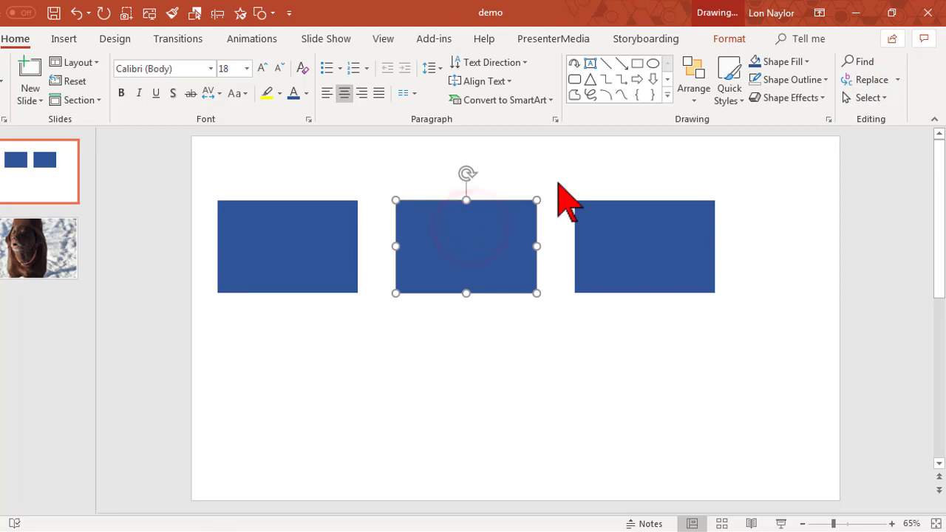
left_click(729, 42)
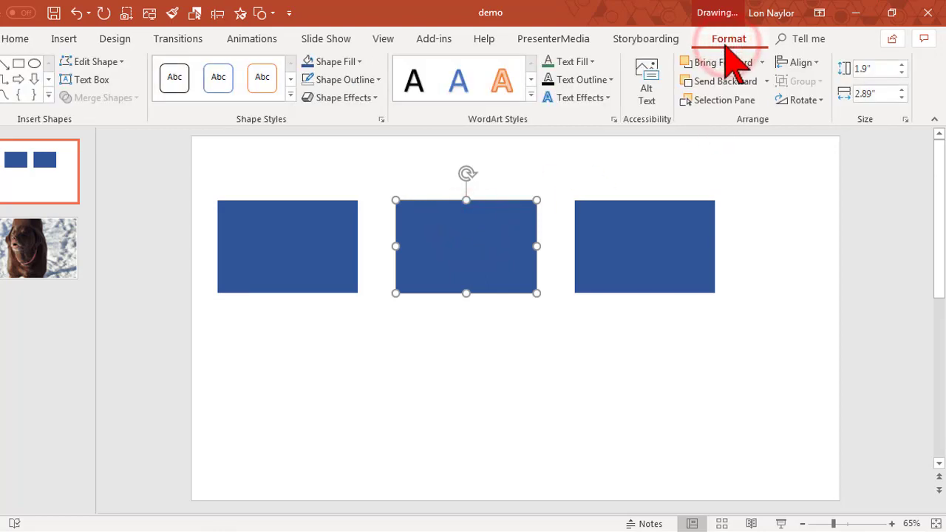
left_click(739, 102)
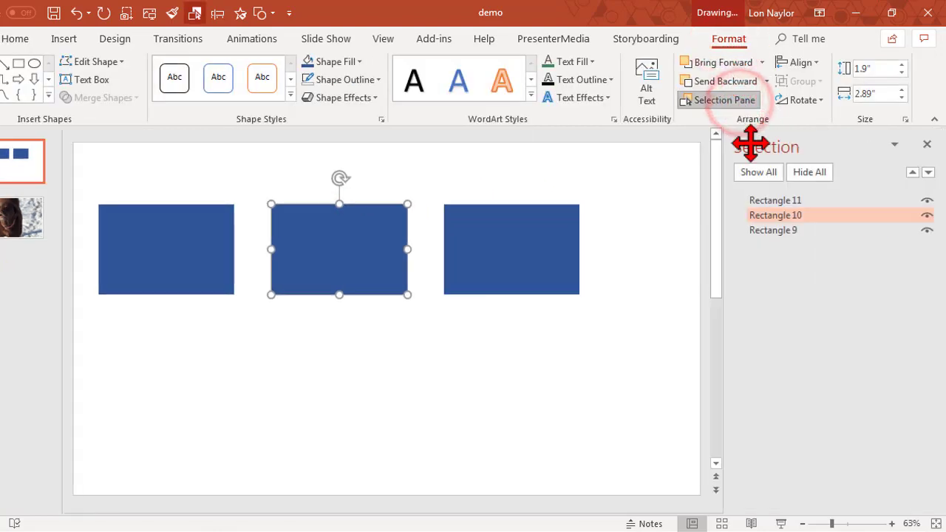
left_click(930, 146)
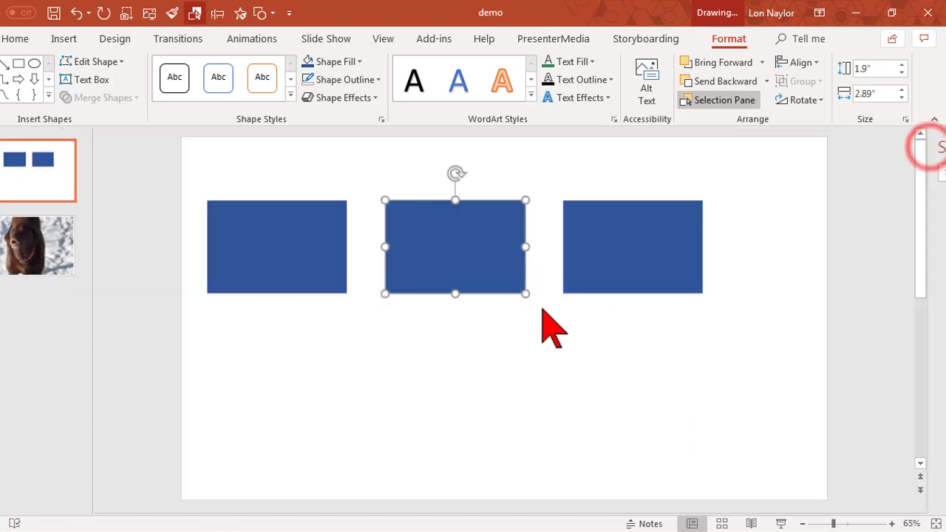
left_click(491, 337)
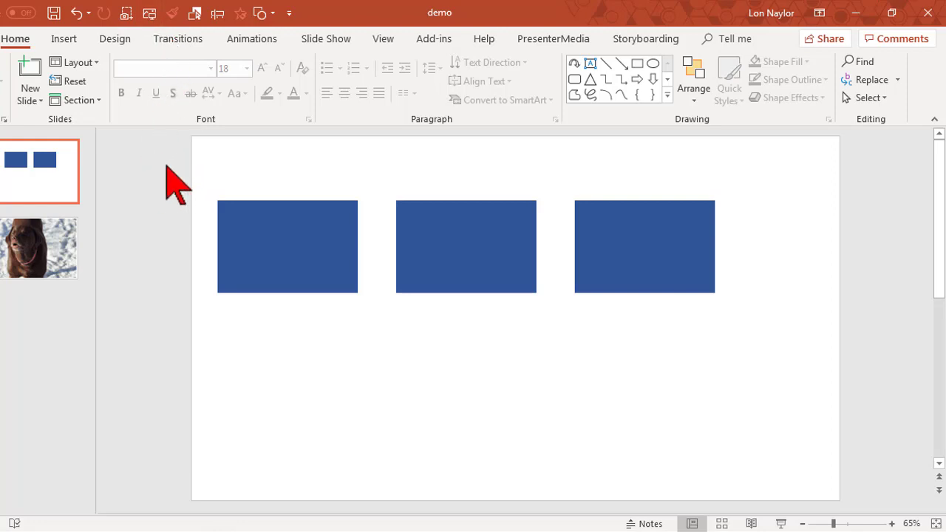
Start a Screen Clipping from the Quick Access Toolbar over the Google Images results.
left_click(126, 13)
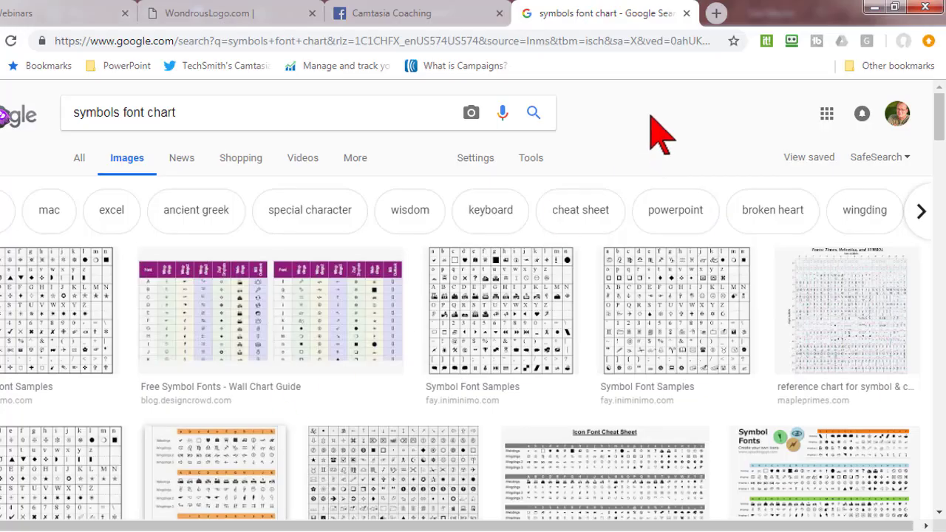
Switch Chrome to the Camtasia Coaching Facebook group tab.
left_click(371, 28)
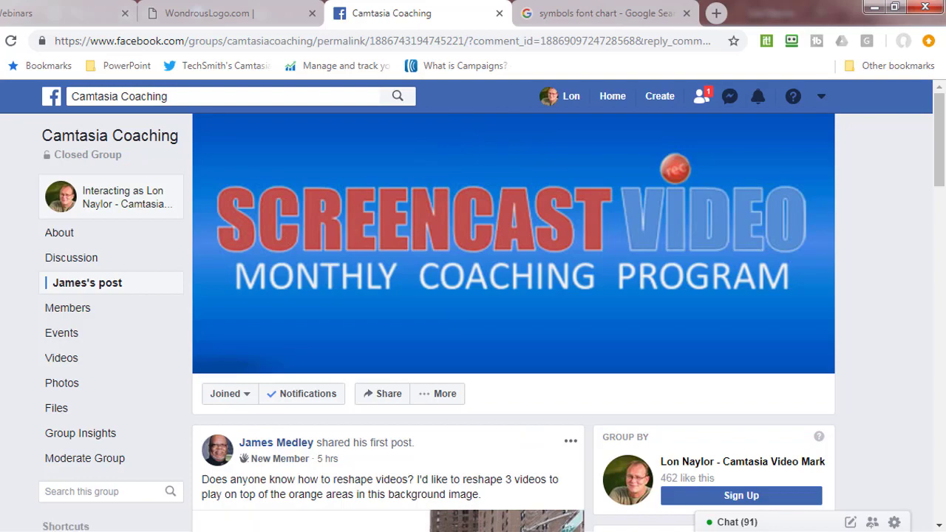
Back in the demo deck, insert a new blank slide after slide 2.
mouse_move(323, 531)
left_click(381, 470)
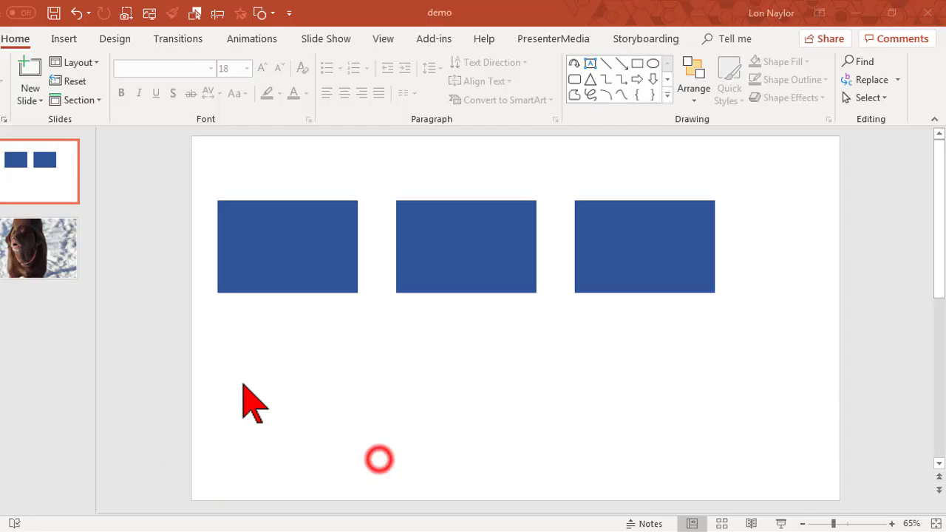
right_click(73, 295)
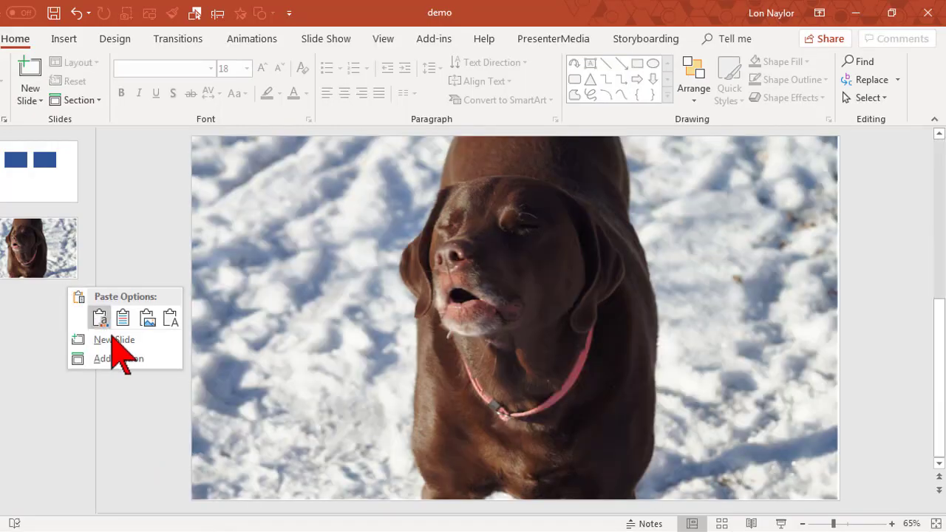
left_click(113, 340)
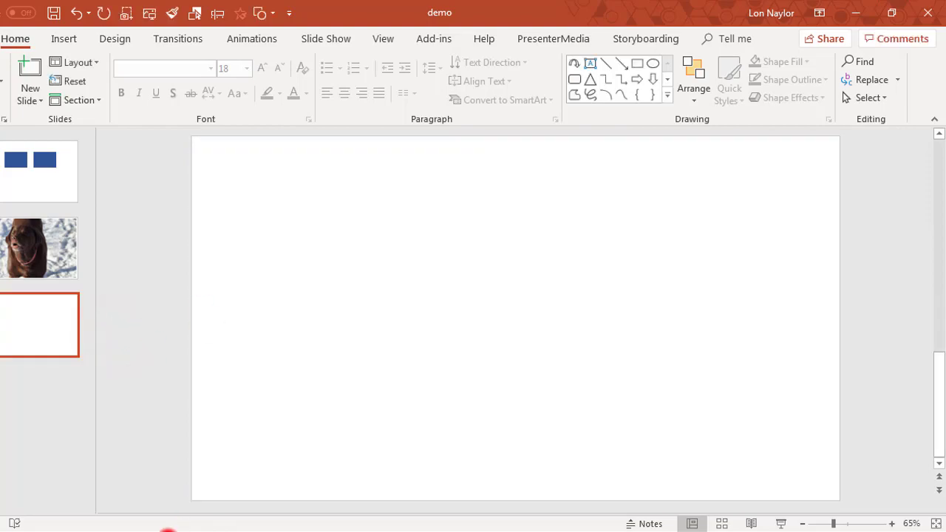
Check the Facebook page in the browser, then return to the demo presentation.
left_click(168, 531)
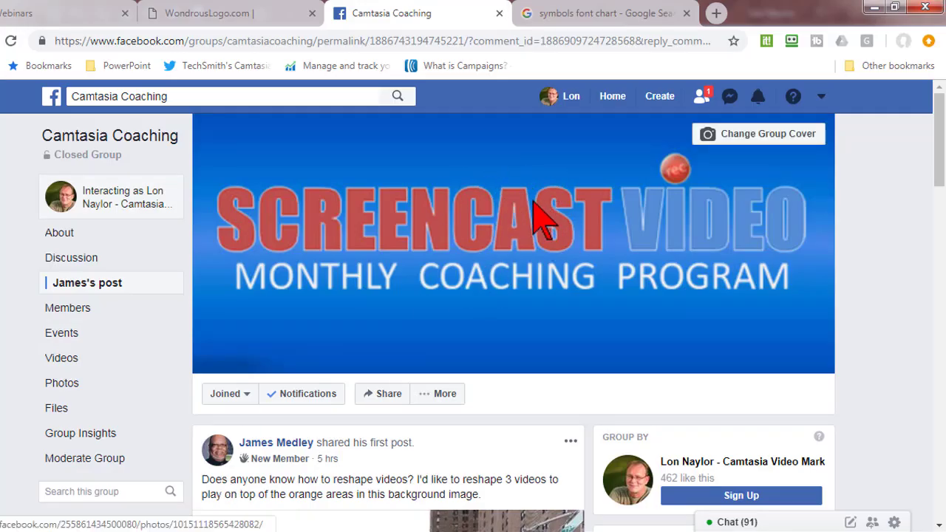
mouse_move(168, 530)
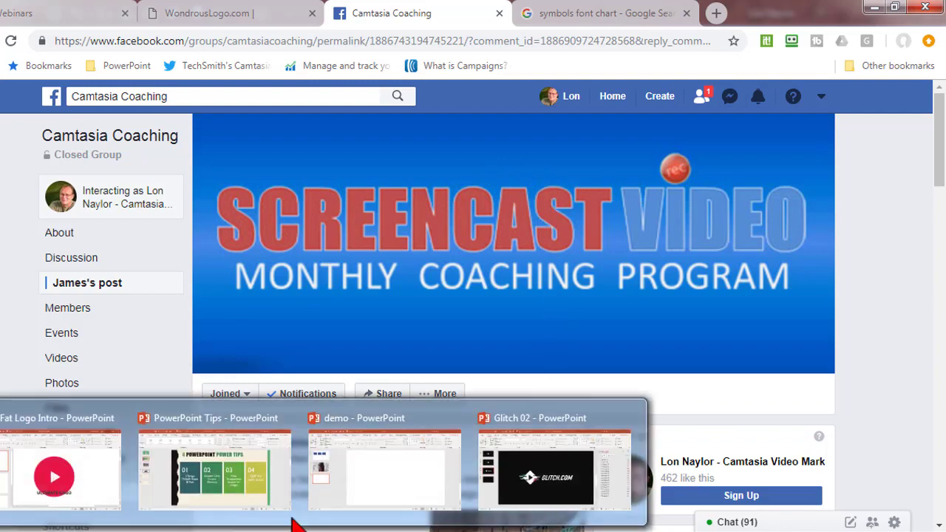
left_click(373, 475)
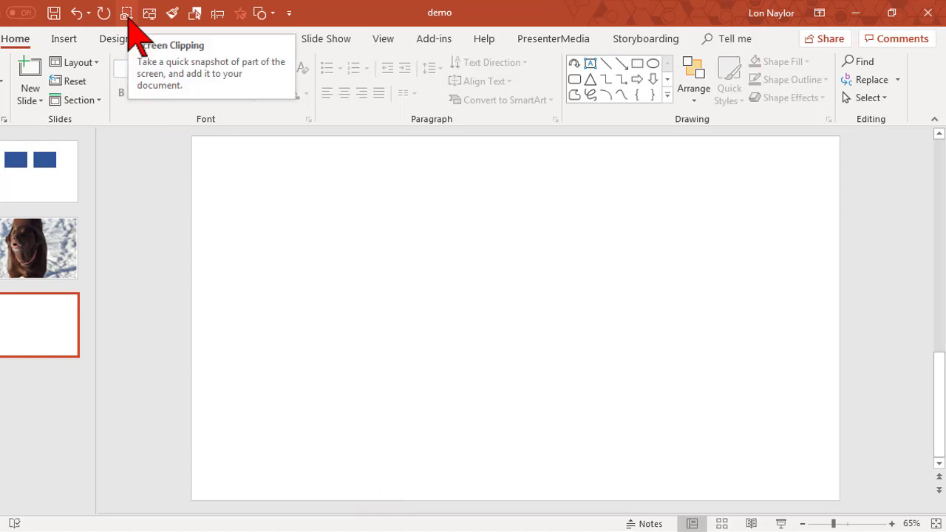
Look at Insert > Screenshot without choosing, then start Screen Clipping from the Quick Access Toolbar.
left_click(65, 38)
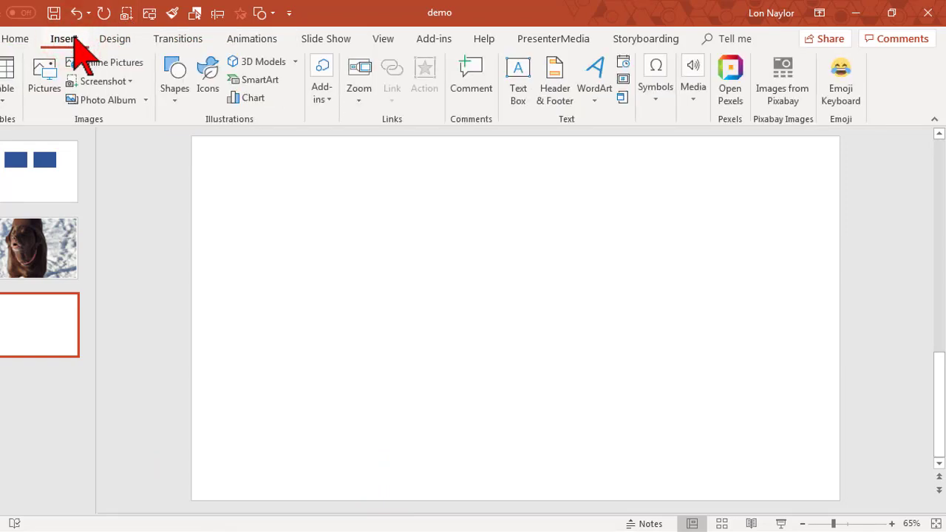
left_click(127, 81)
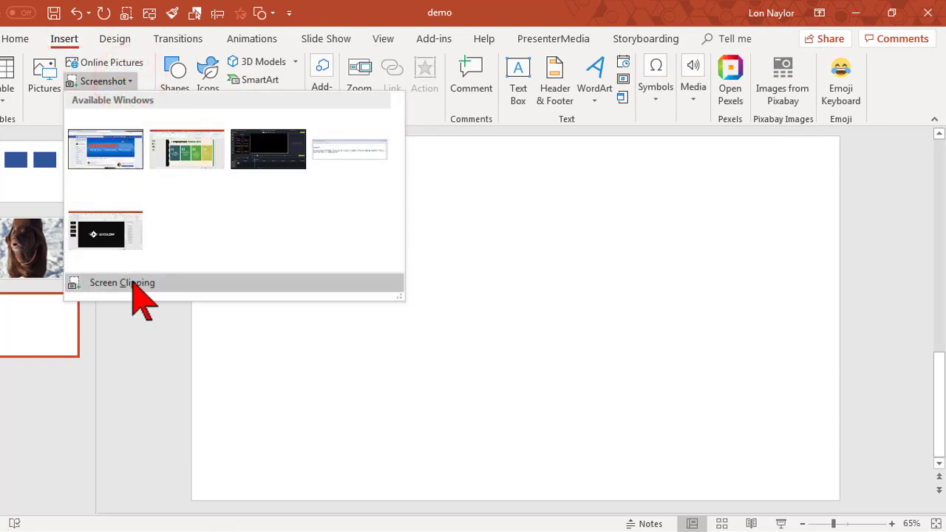
left_click(133, 330)
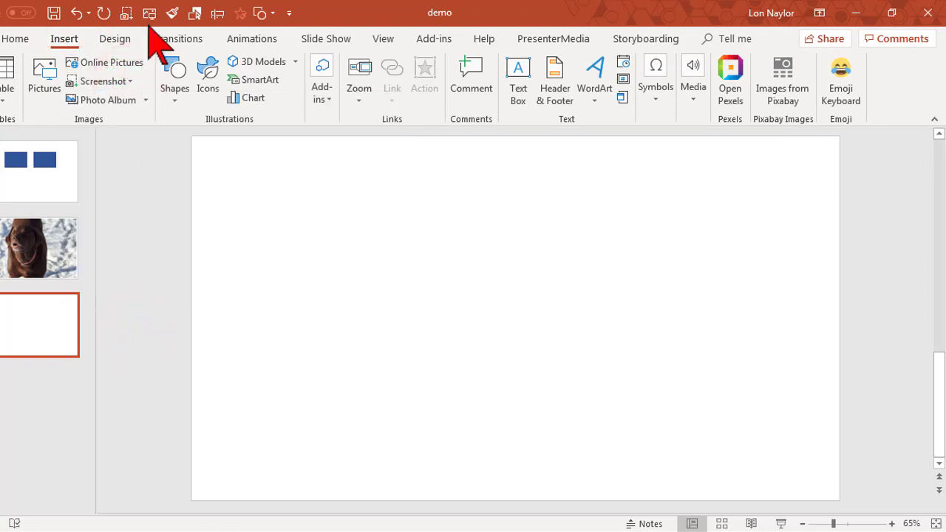
left_click(126, 14)
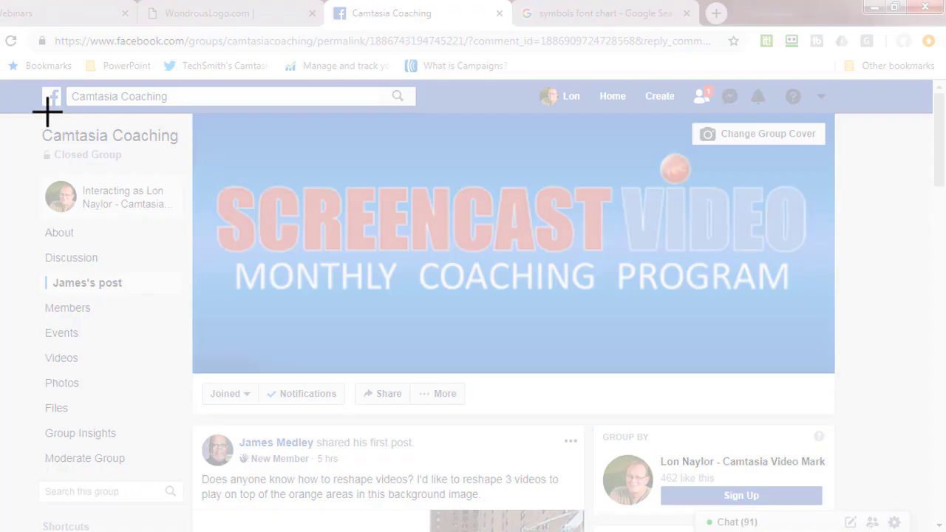
Clip the Facebook group page onto slide 3, apply a tilted perspective style, and nudge it into place.
left_click_drag(37, 78, 852, 488)
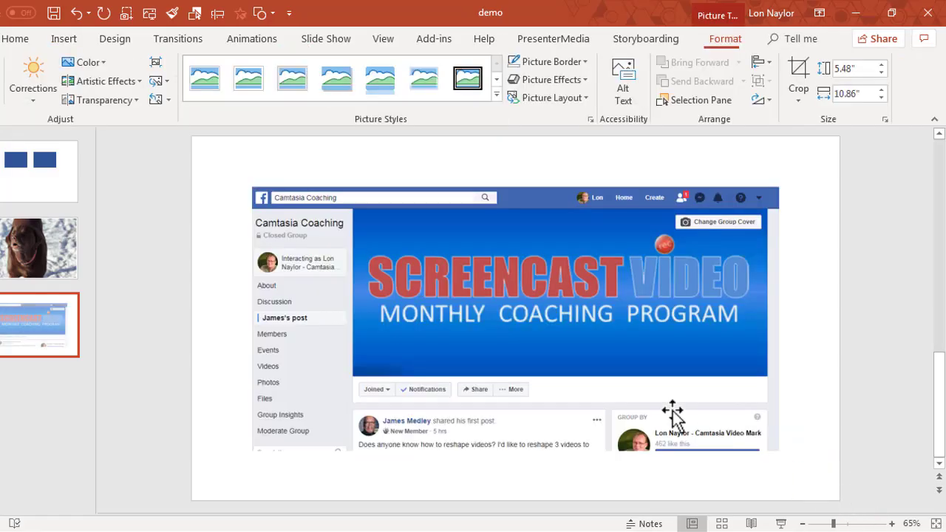
left_click_drag(583, 348, 580, 332)
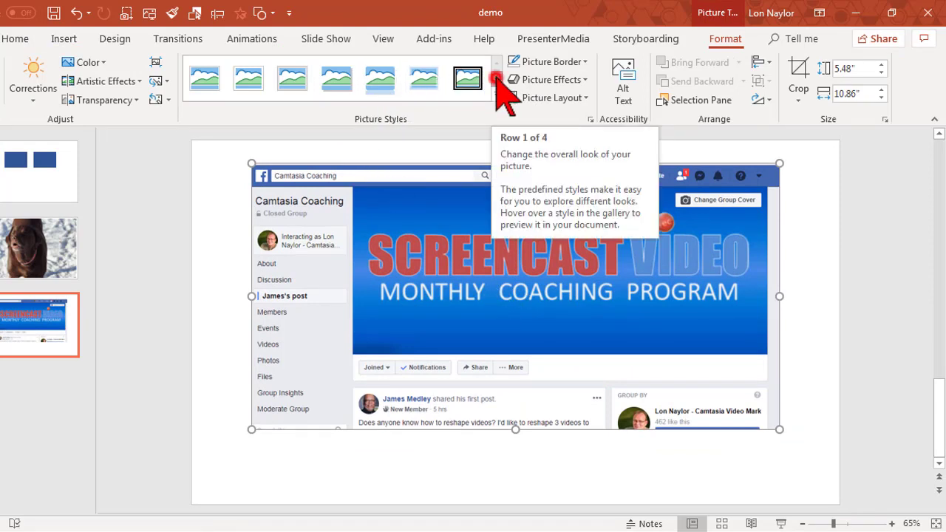
left_click(497, 79)
left_click(496, 80)
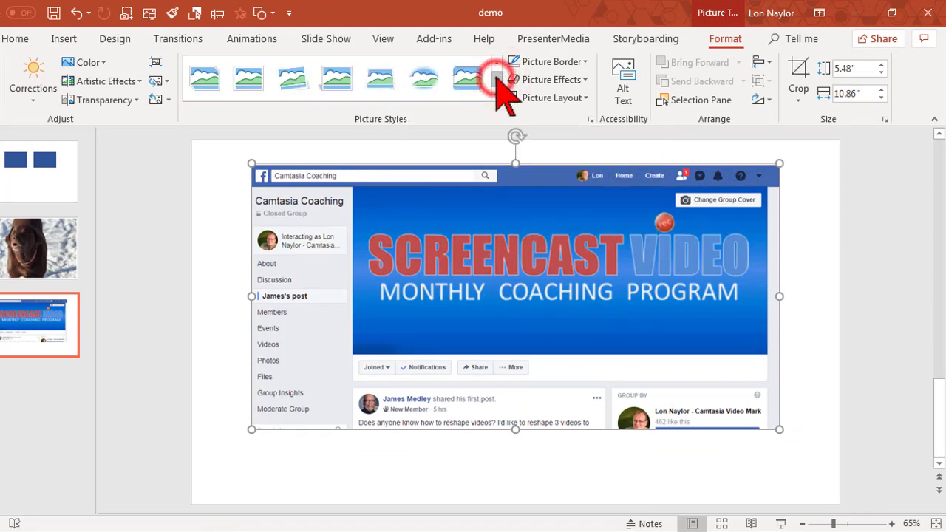
left_click(288, 77)
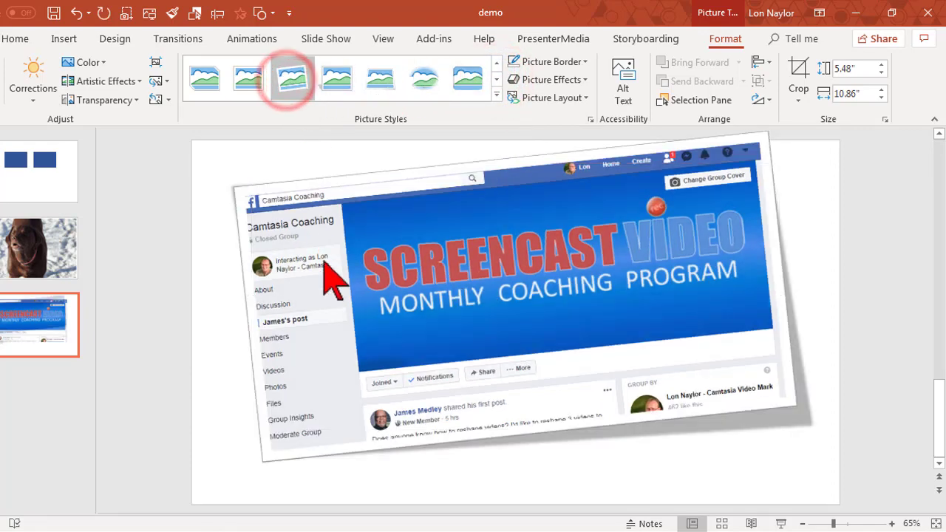
left_click(163, 309)
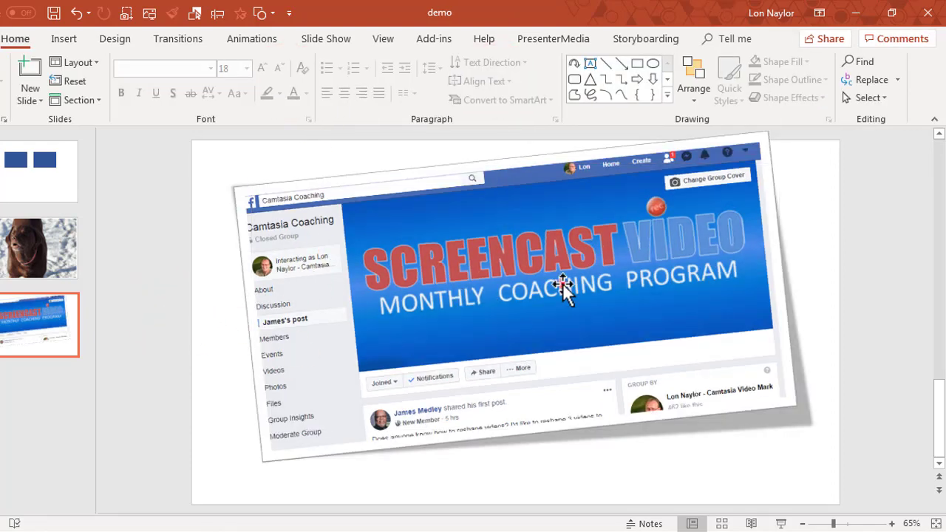
left_click(552, 313)
left_click_drag(552, 313, 539, 330)
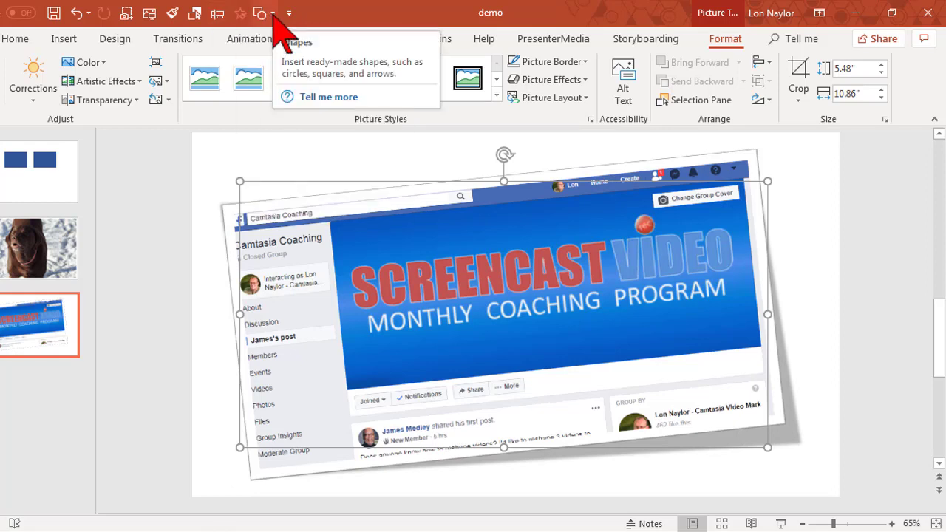
left_click(194, 175)
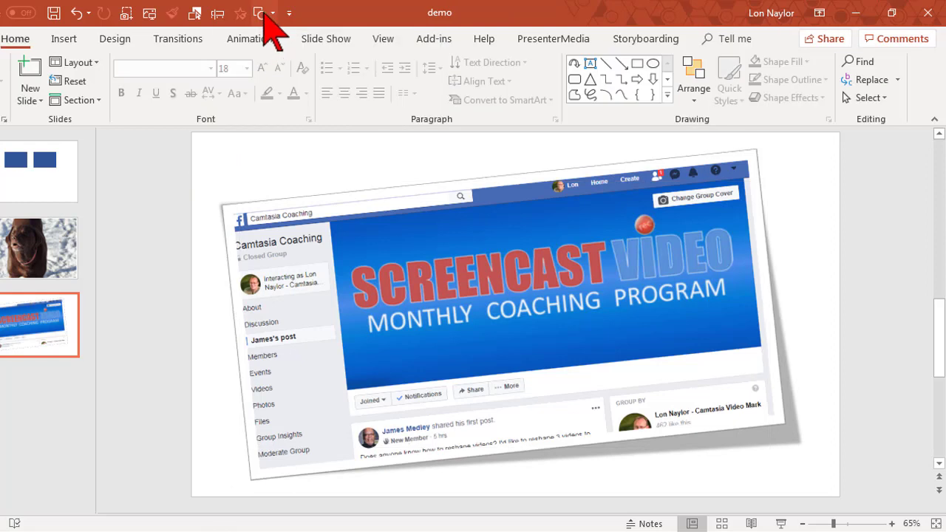
Return to slide 1, opening and closing the Quick Access Toolbar Shapes list without adding one.
left_click(40, 185)
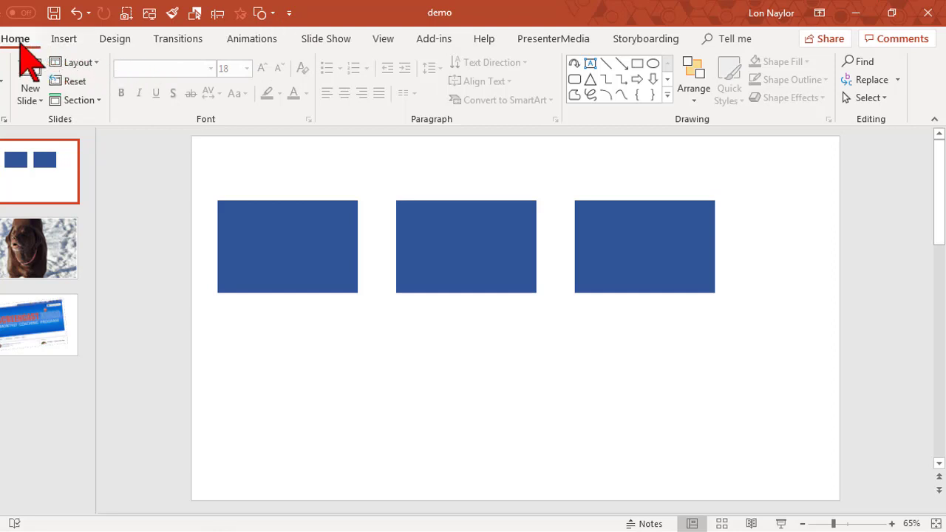
left_click(273, 12)
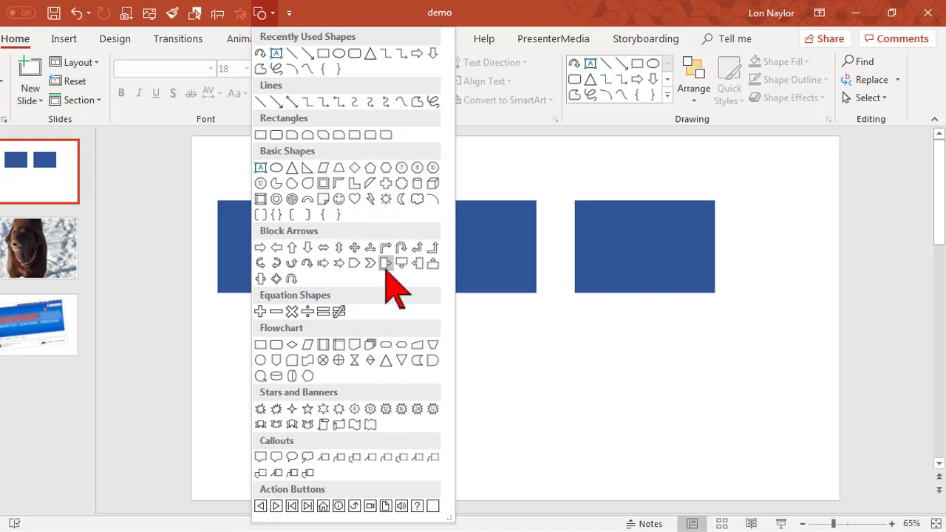
left_click(615, 380)
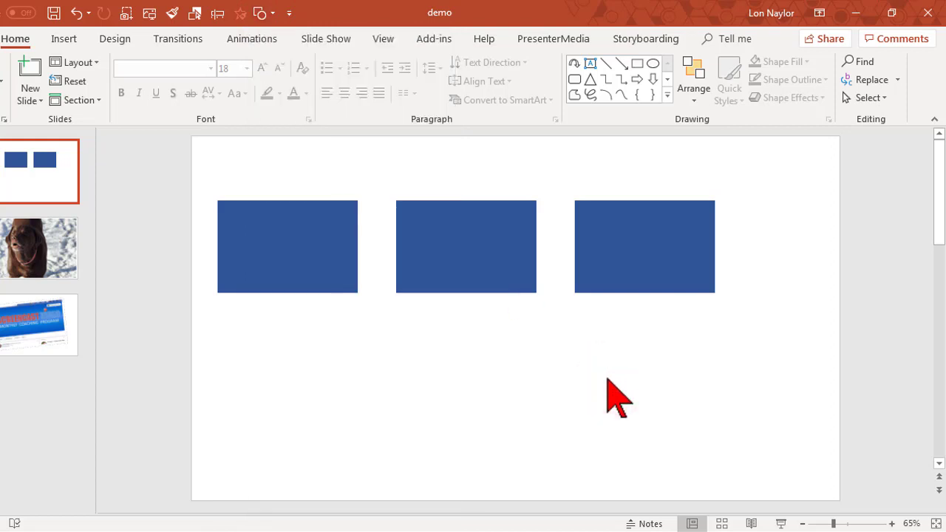